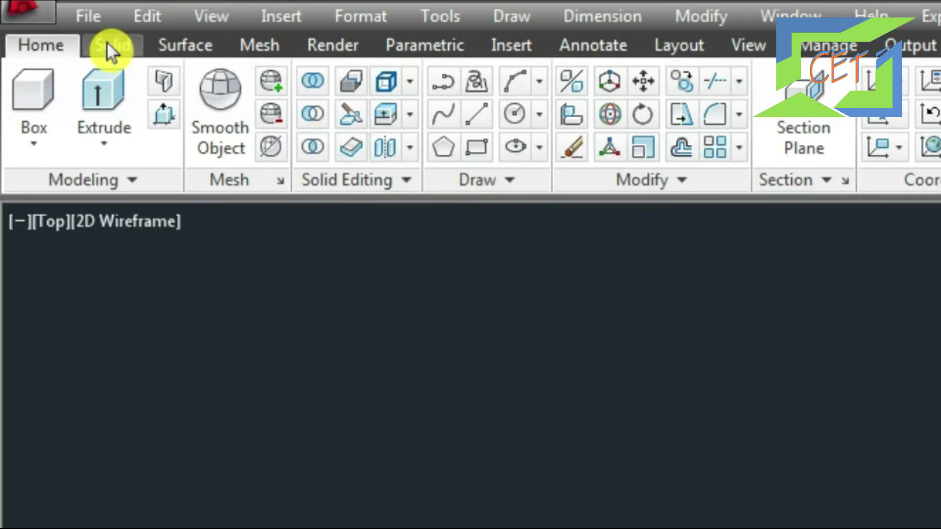
Step: Draw a rectangle by picking its two opposite corners
click(107, 41)
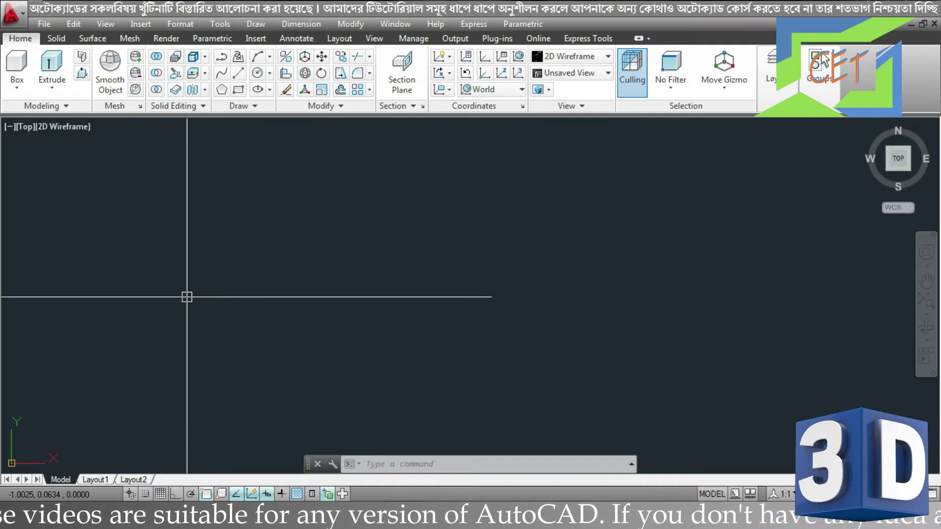
text(rec)
key(Return)
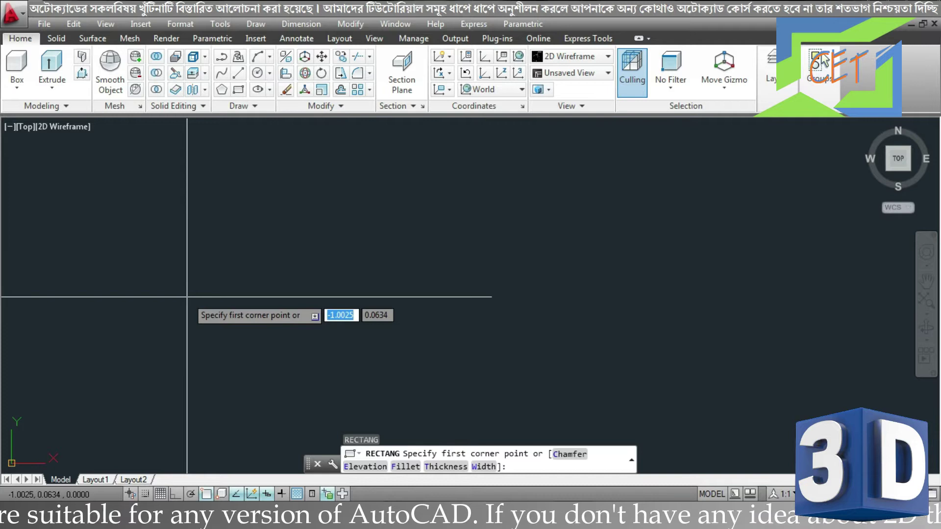
click(329, 208)
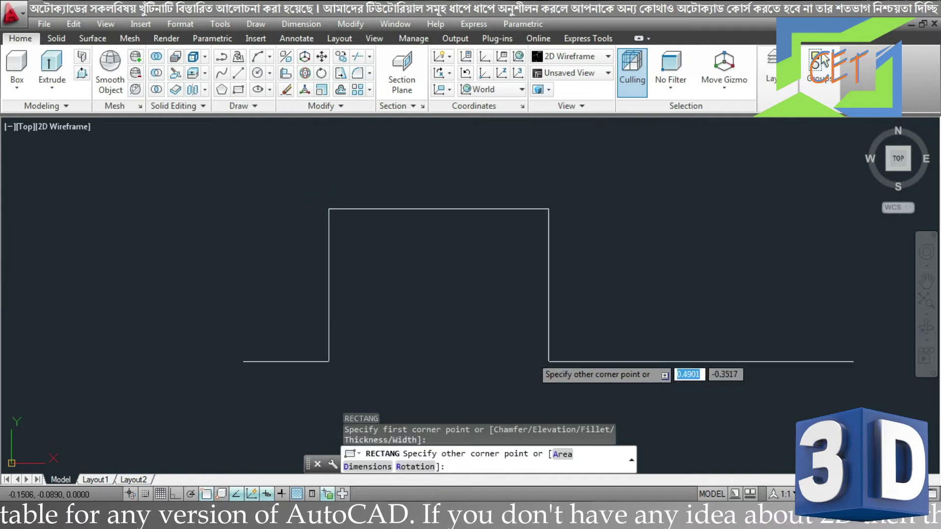
click(596, 354)
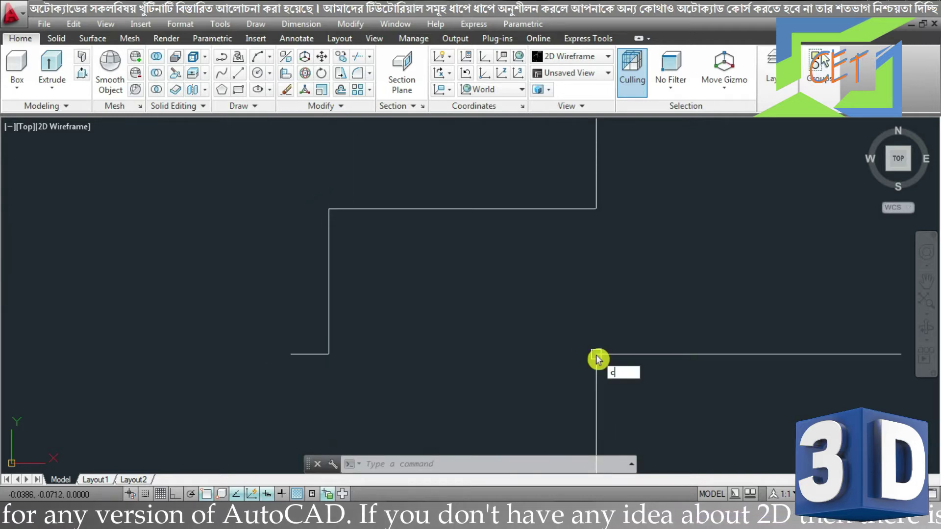
Step: Add a small circle on the bottom-right corner and a larger one on the top-left, then select the profile
text(c)
key(Return)
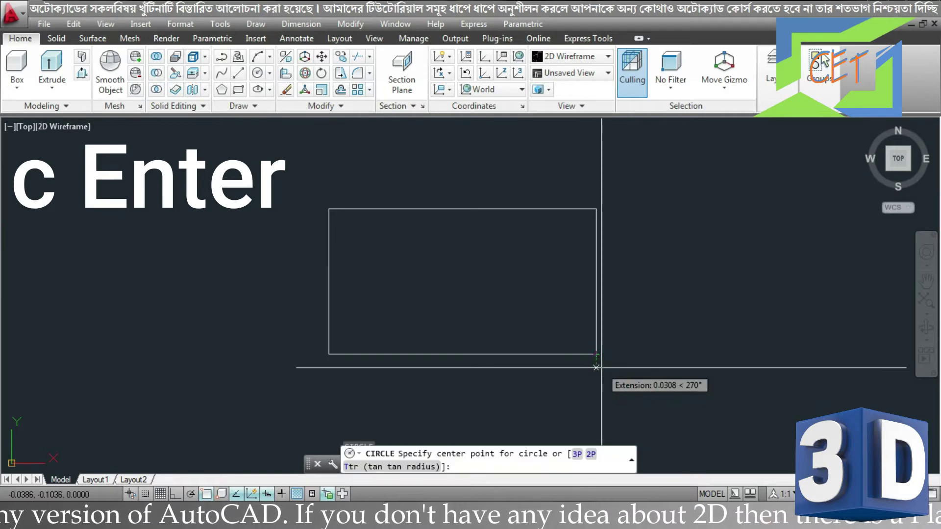
click(596, 354)
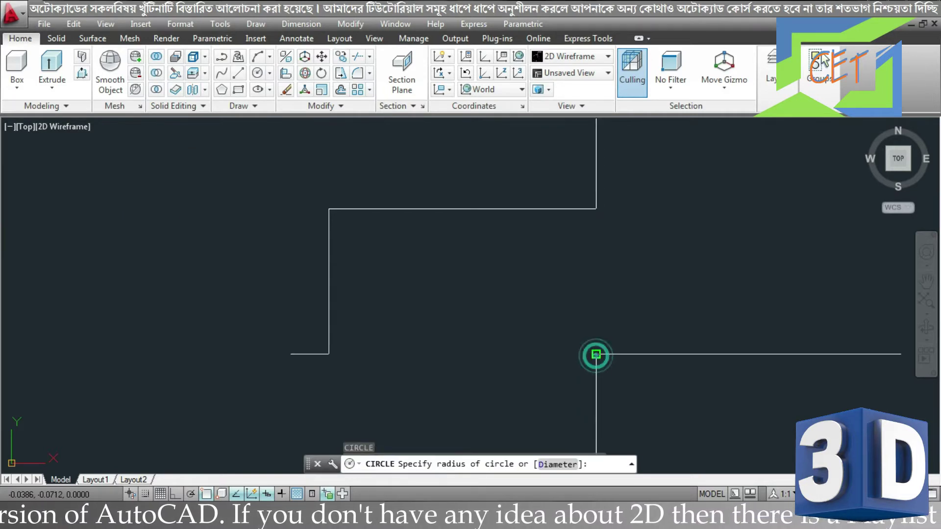
click(629, 388)
key(space)
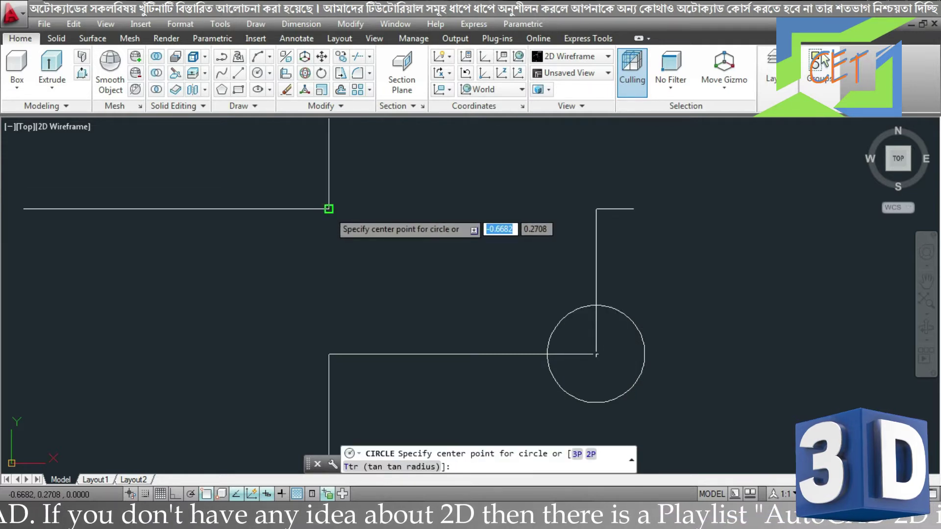
click(328, 209)
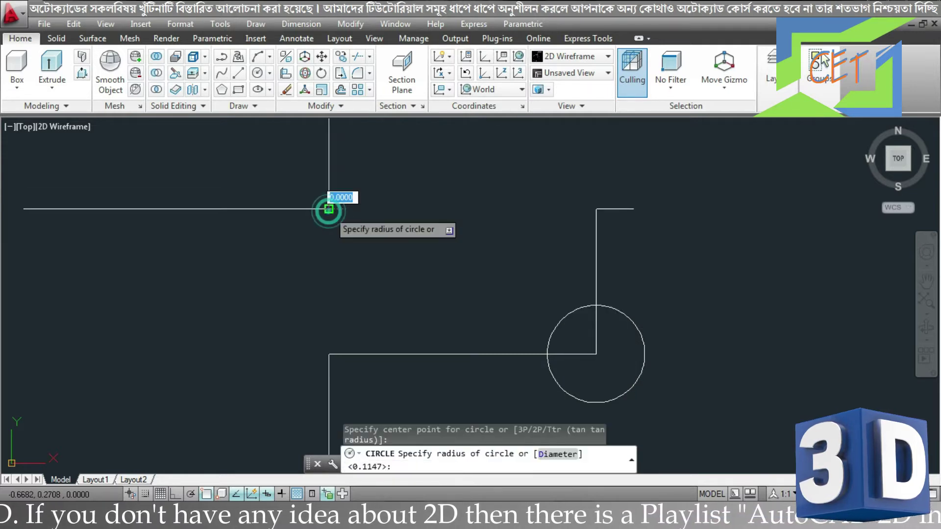
click(390, 249)
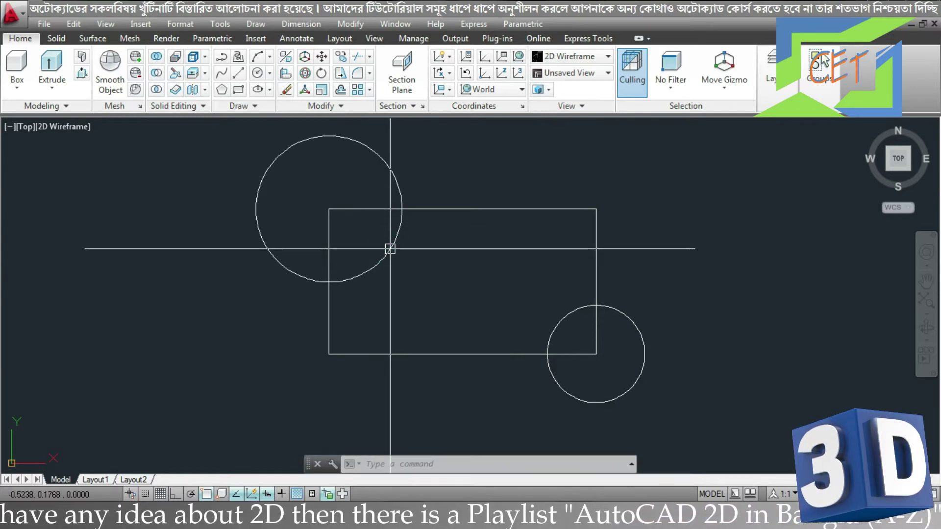
key(ctrl+a)
right_click(389, 248)
Step: Copy the profile twice in a horizontal row with Ortho on, then switch to an isometric view
click(432, 353)
scroll(436, 410, down, 4)
middle_drag(437, 411, 472, 350)
key(F8)
scroll(392, 366, down, 3)
key(Return)
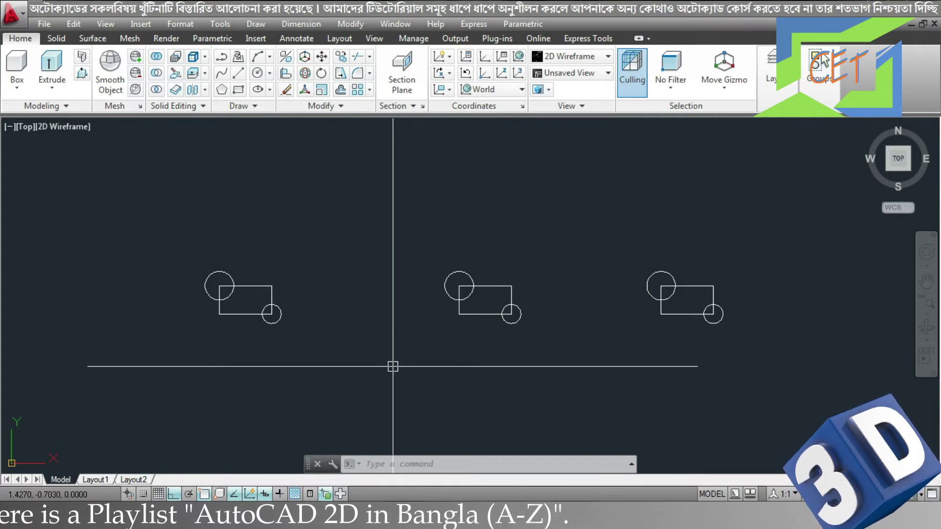
mouse_move(896, 161)
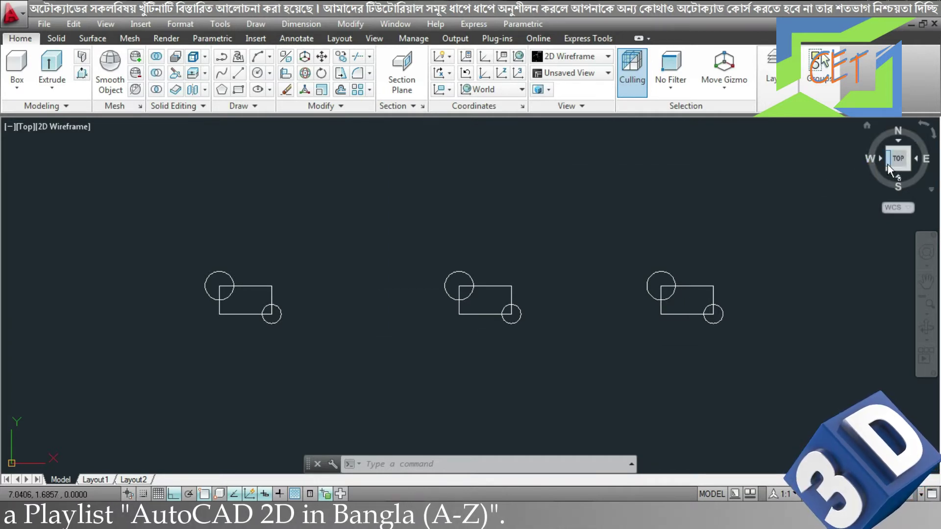
click(870, 130)
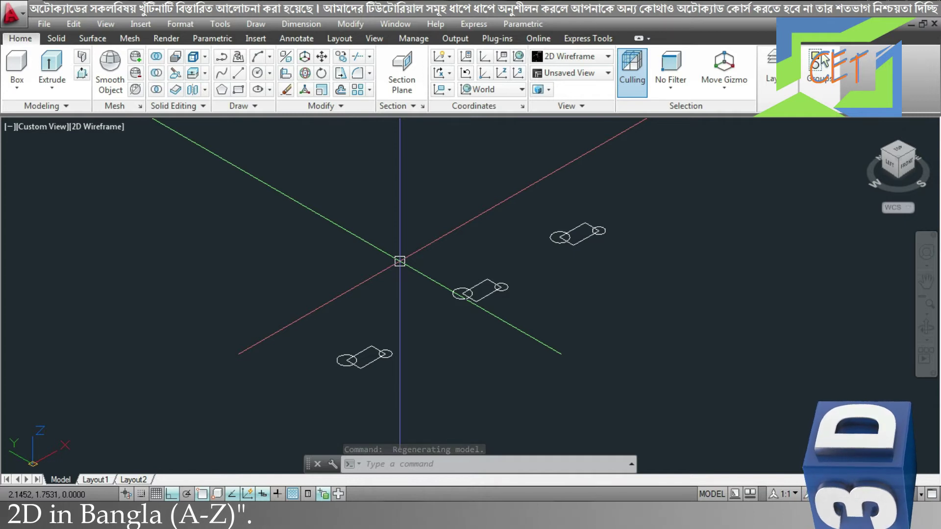
Step: Apply the Shades of Gray visual style, turn on the grid, and frame the three profiles
click(100, 127)
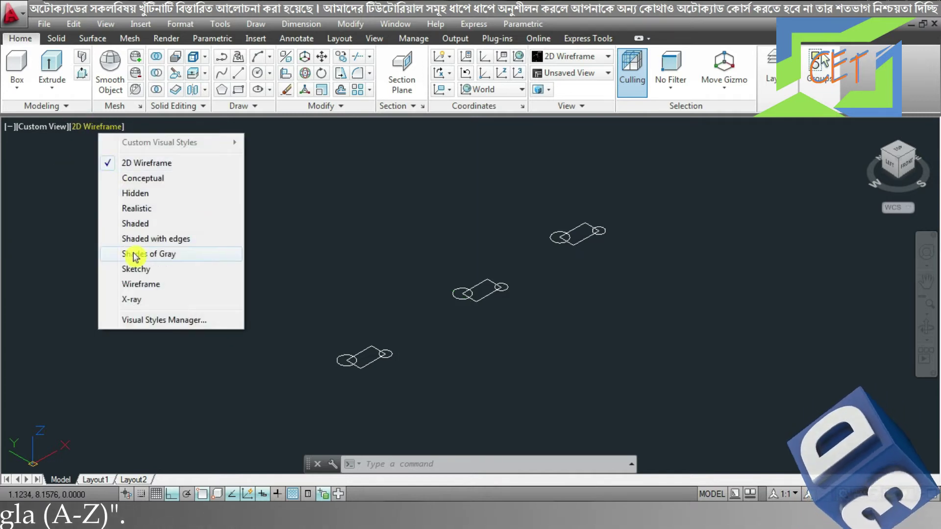
click(136, 254)
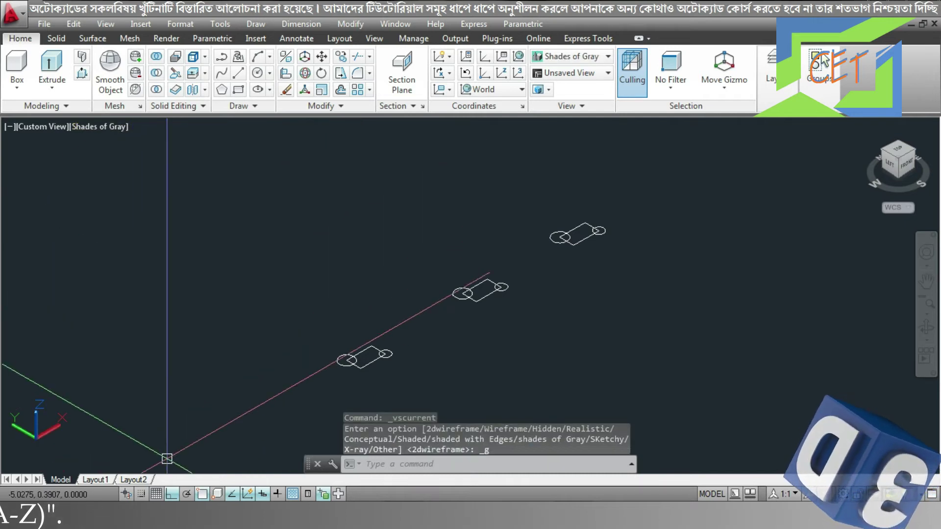
click(157, 495)
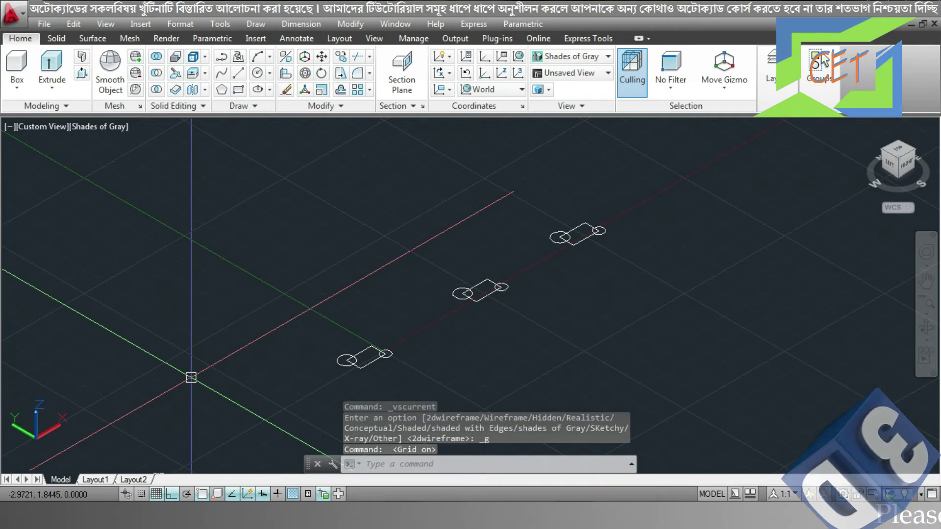
scroll(219, 443, up, 1)
scroll(324, 338, up, 2)
middle_drag(392, 265, 354, 295)
scroll(252, 351, up, 2)
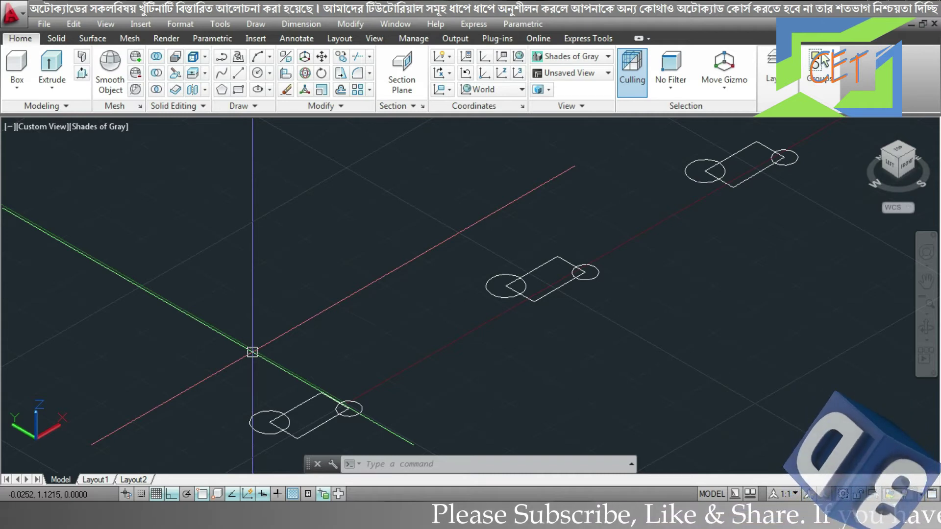
Step: Extrude the front profile's rectangle to a height of 0.2
text(ext)
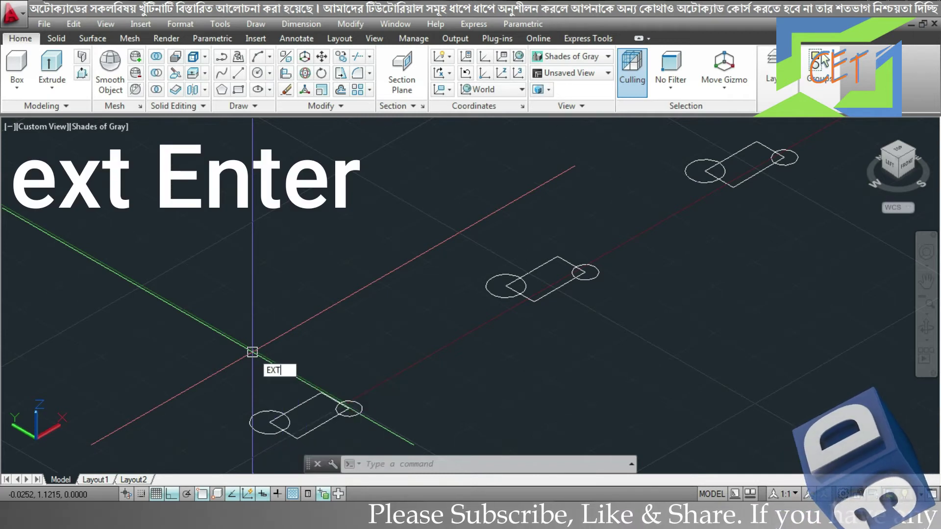
key(Return)
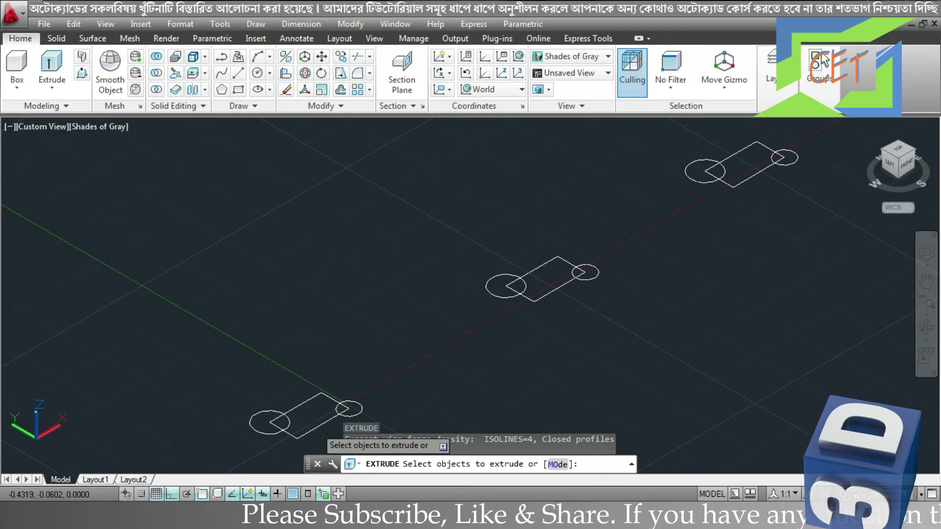
click(316, 427)
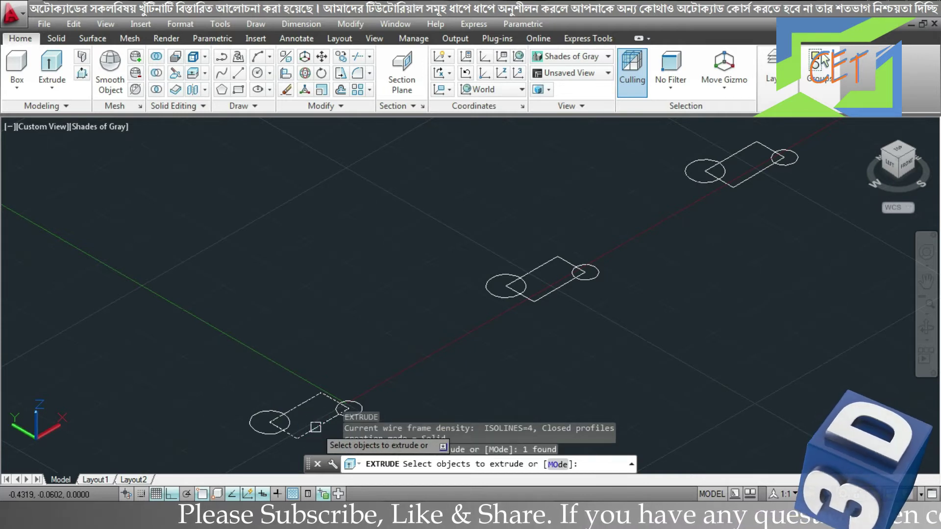
key(Return)
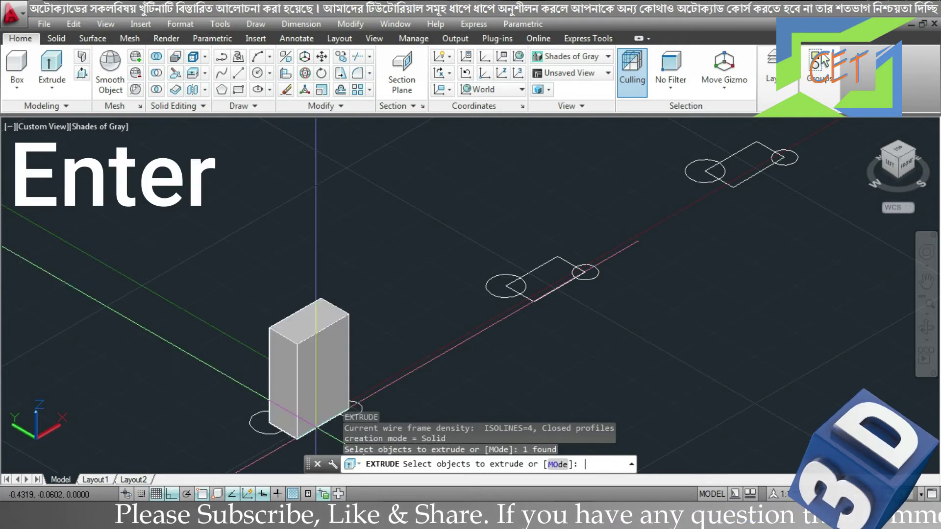
key(Return)
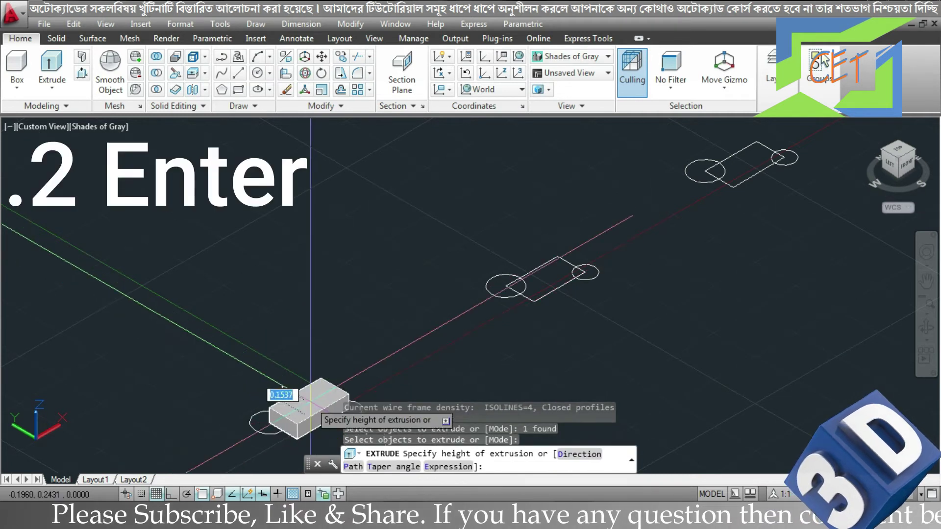
text(.2)
key(Return)
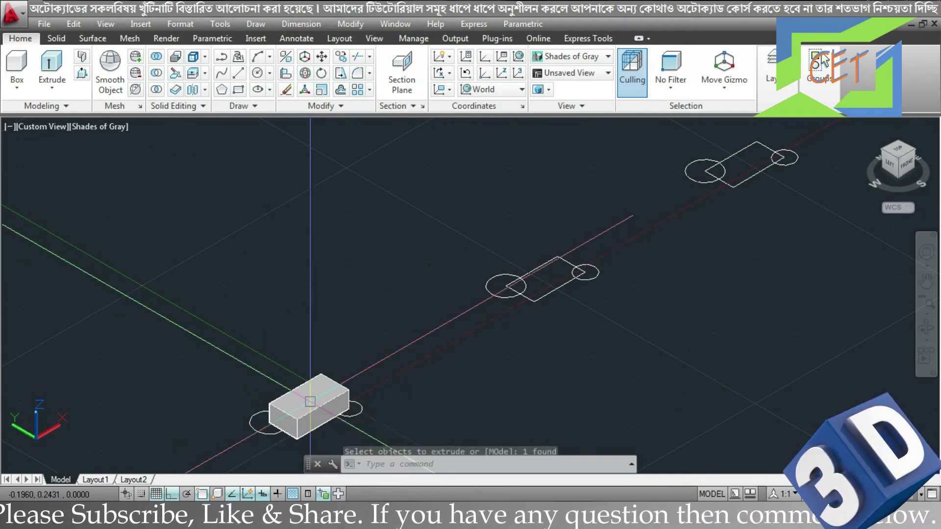
mouse_move(310, 401)
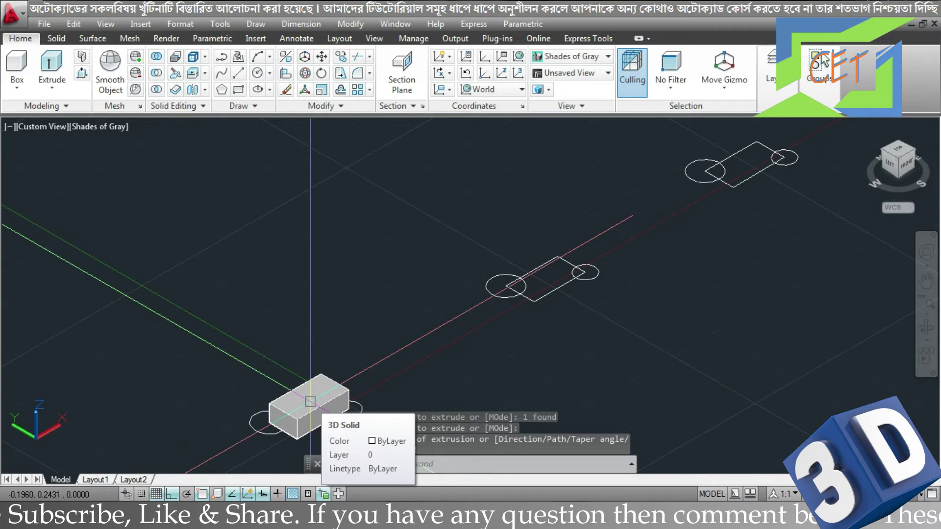
Step: Extrude the front profile's small circle to a height of 0.15
key(space)
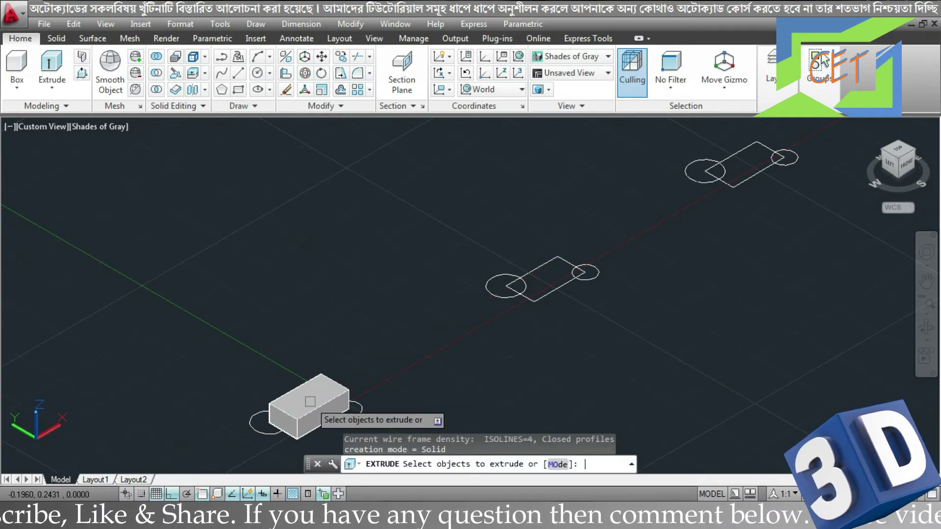
click(360, 413)
key(Return)
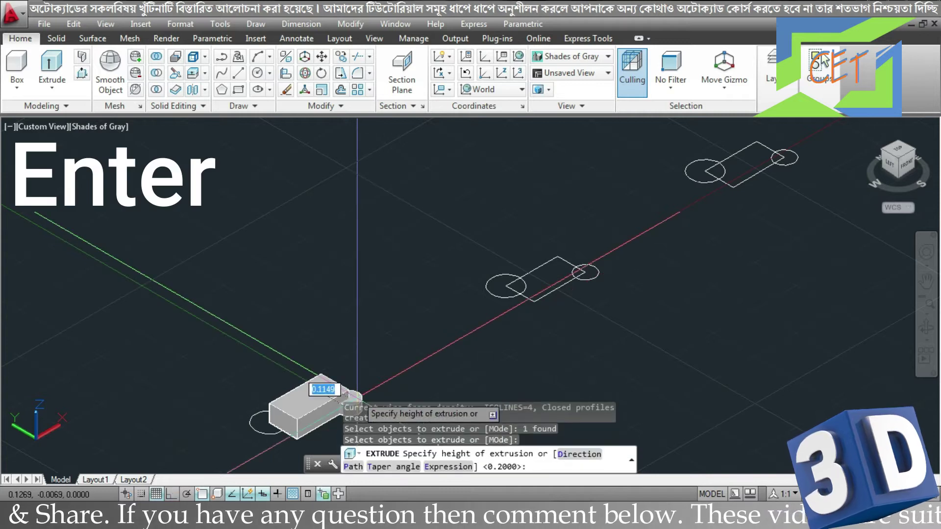
text(.15)
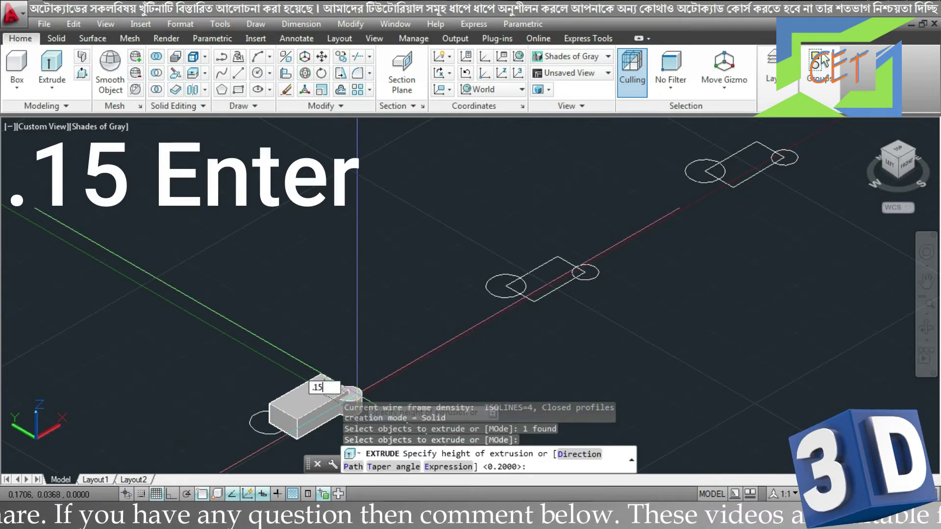
key(Return)
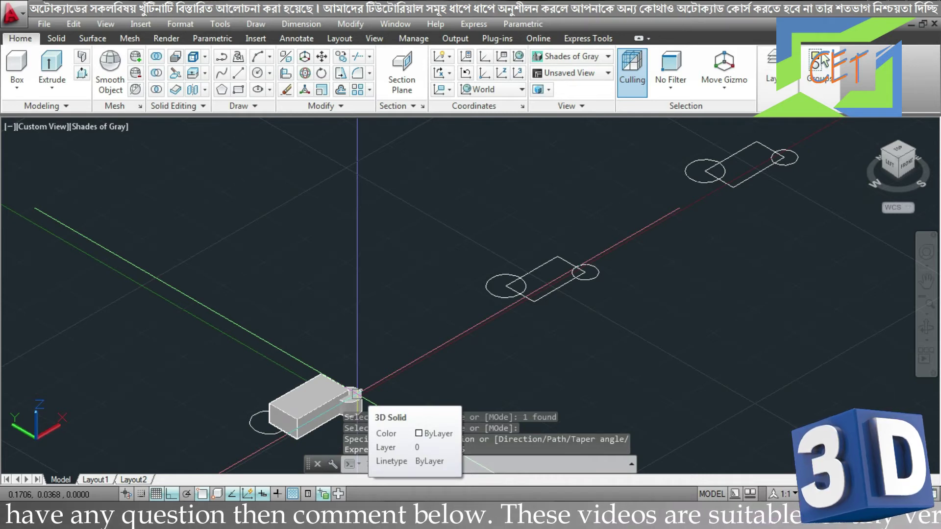
Step: Extrude the front profile's large circle to a height of 0.3
key(space)
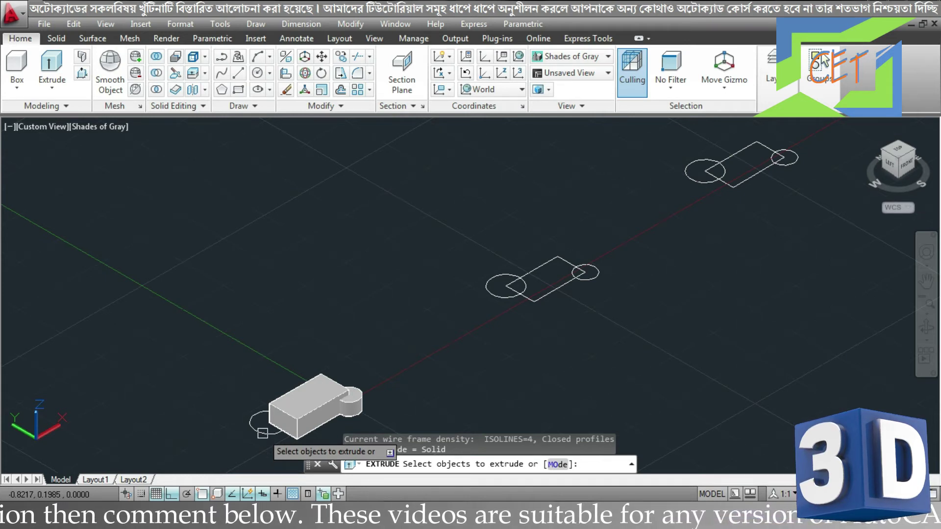
click(263, 433)
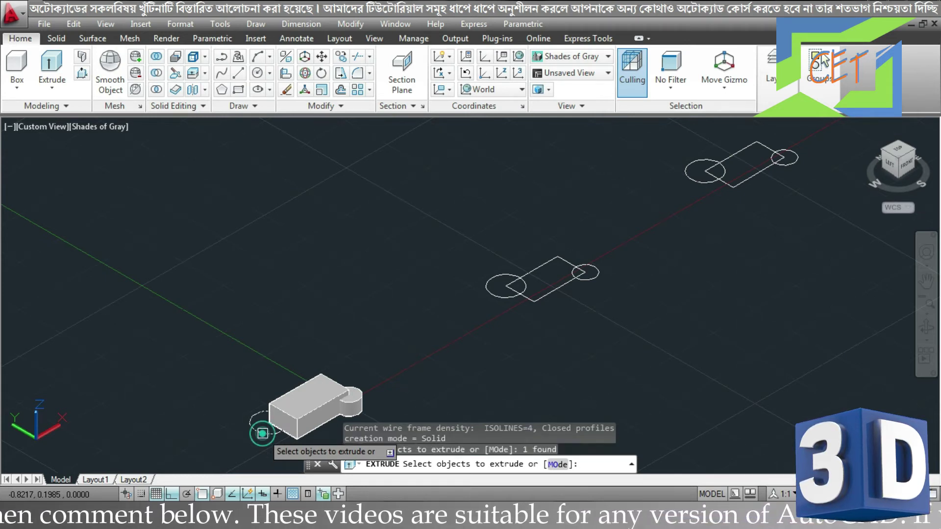
key(Return)
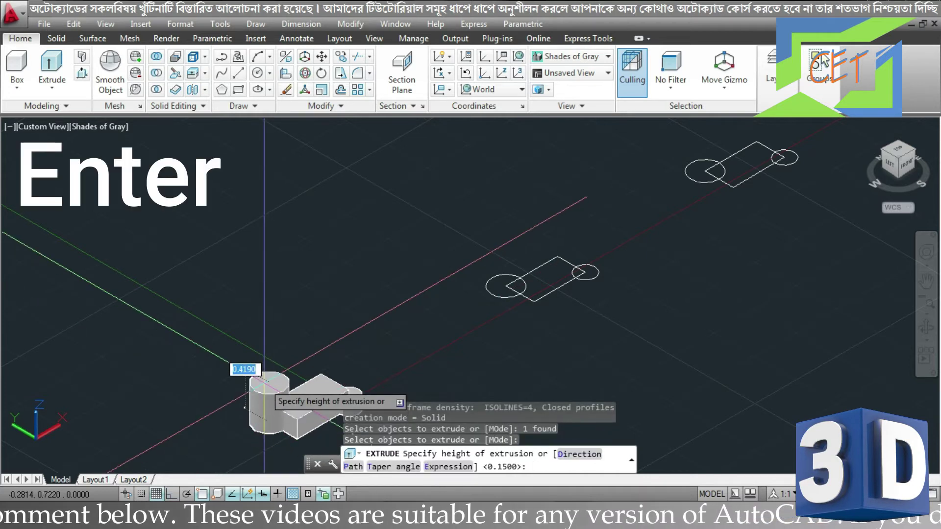
text(.3)
key(Return)
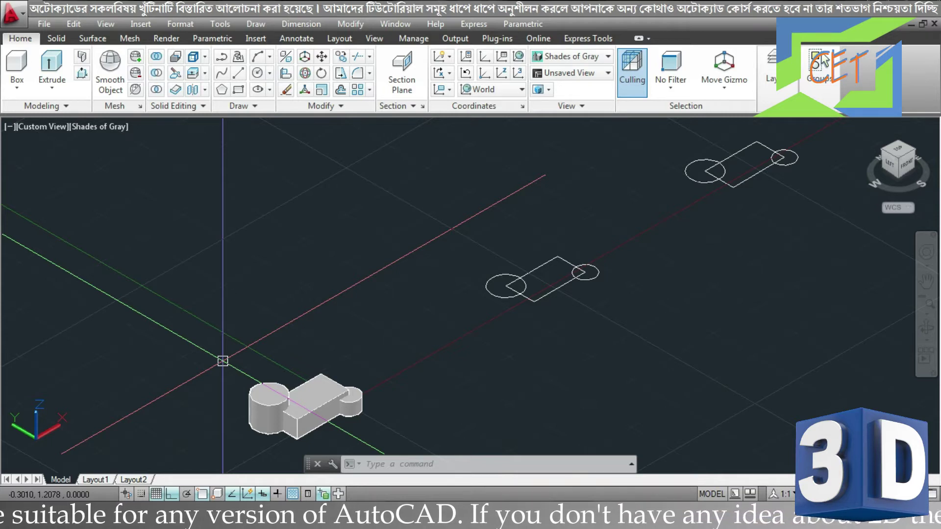
Step: Extrude the middle profile's shapes into solids matching the front profile
text(ext)
key(Return)
click(571, 265)
key(Return)
click(599, 212)
key(Return)
click(504, 284)
key(Return)
click(510, 216)
Step: Extrude the back profile's rectangle and circles into solids
click(784, 162)
click(755, 138)
key(Return)
click(784, 167)
click(725, 148)
key(Return)
click(693, 180)
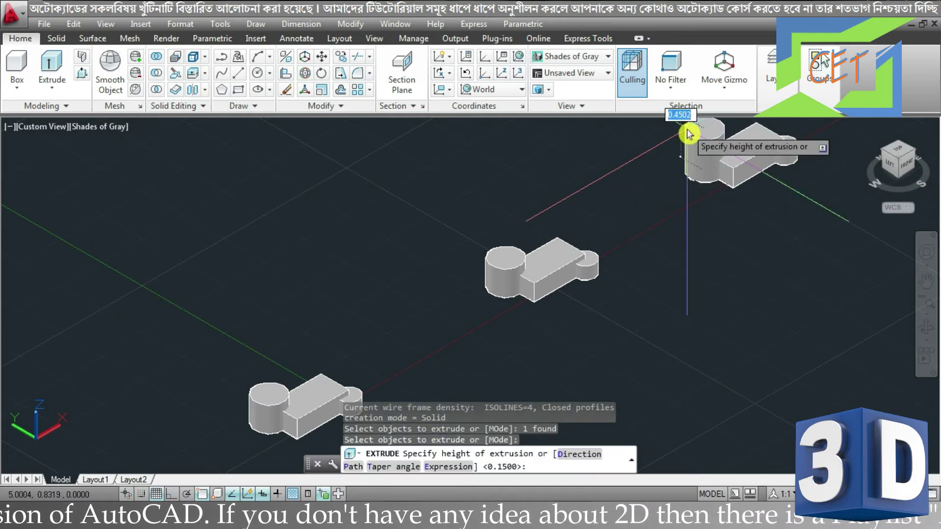
click(689, 134)
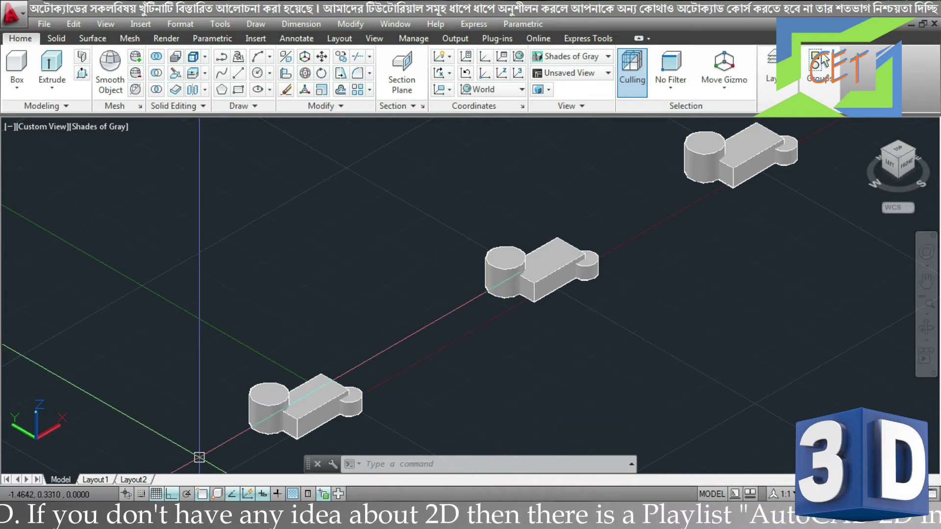
Step: Zoom in on the middle solid and recentre it so the box and cylinders fill the view
scroll(576, 267, up, 5)
scroll(363, 304, up, 2)
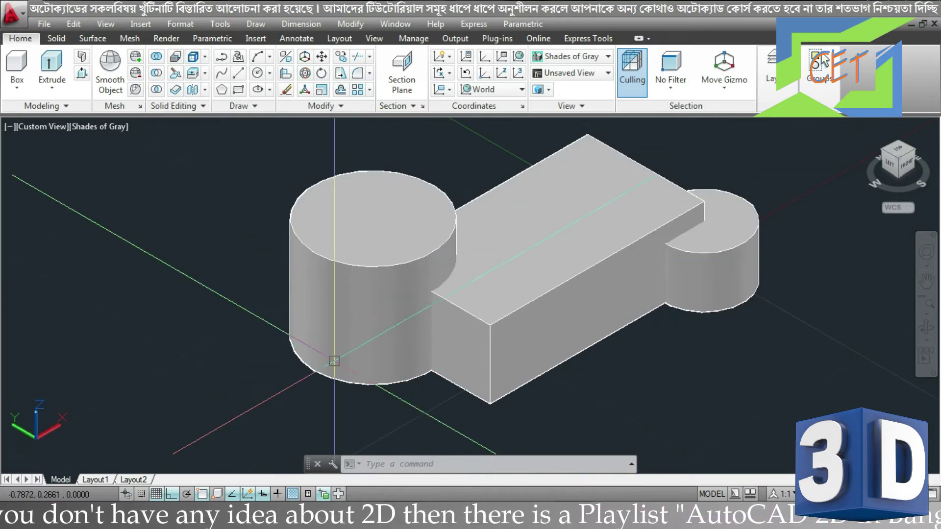
middle_drag(314, 389, 307, 396)
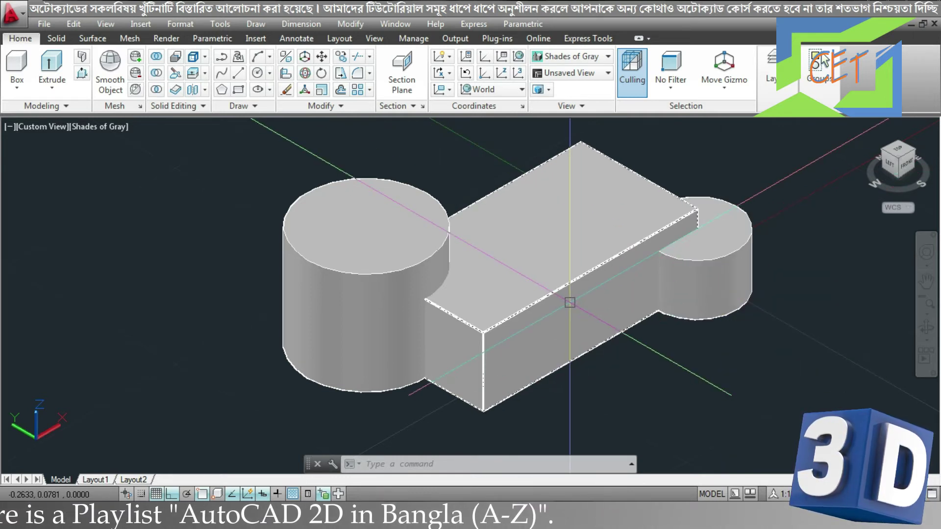
mouse_move(370, 325)
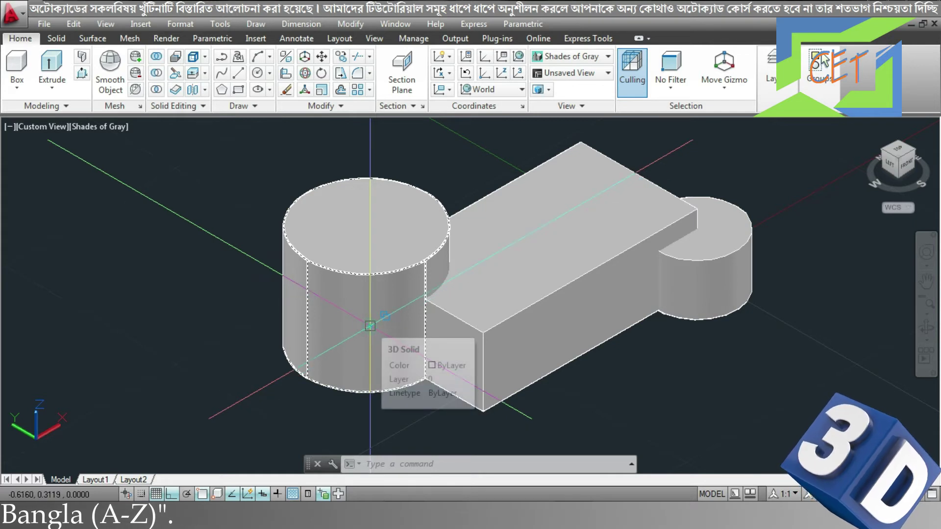
click(370, 329)
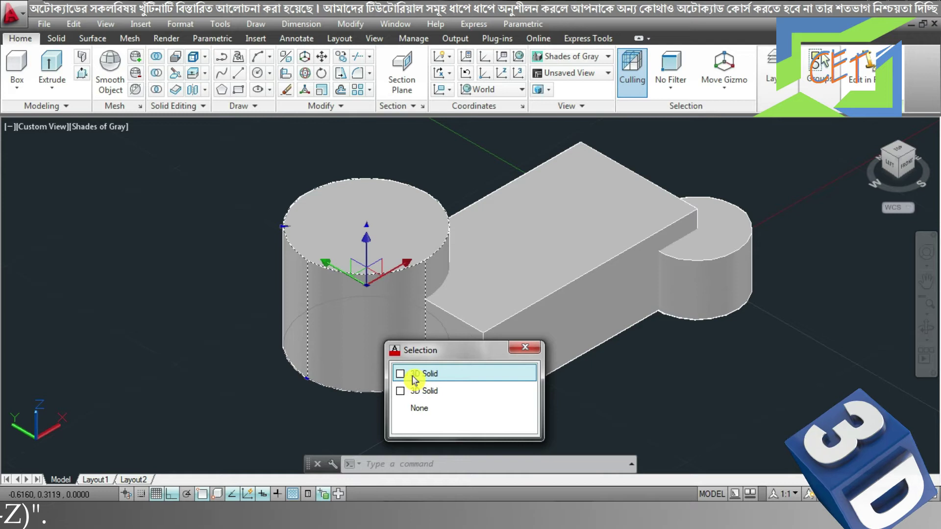
click(414, 376)
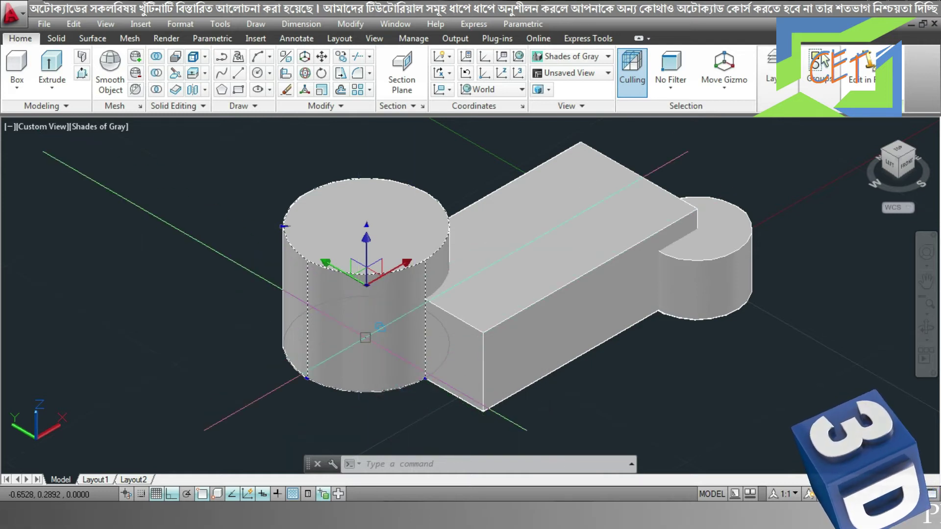
key(Escape)
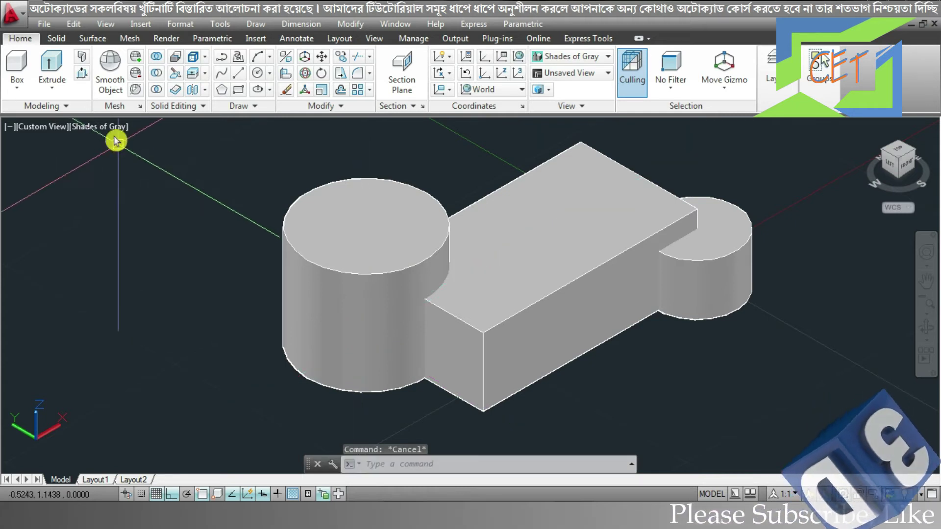
Step: Switch to the X-Ray visual style and start the UNION command with UNI
click(113, 141)
click(147, 302)
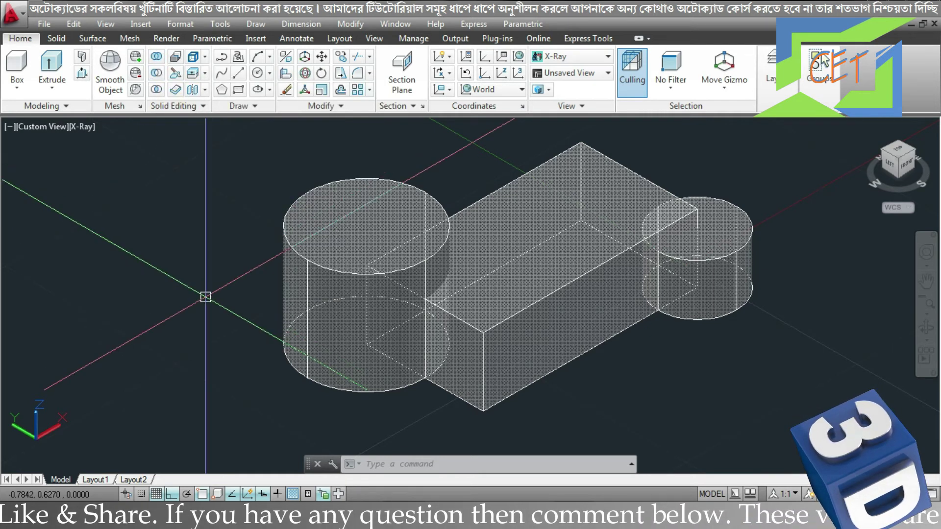
text(uni)
key(Return)
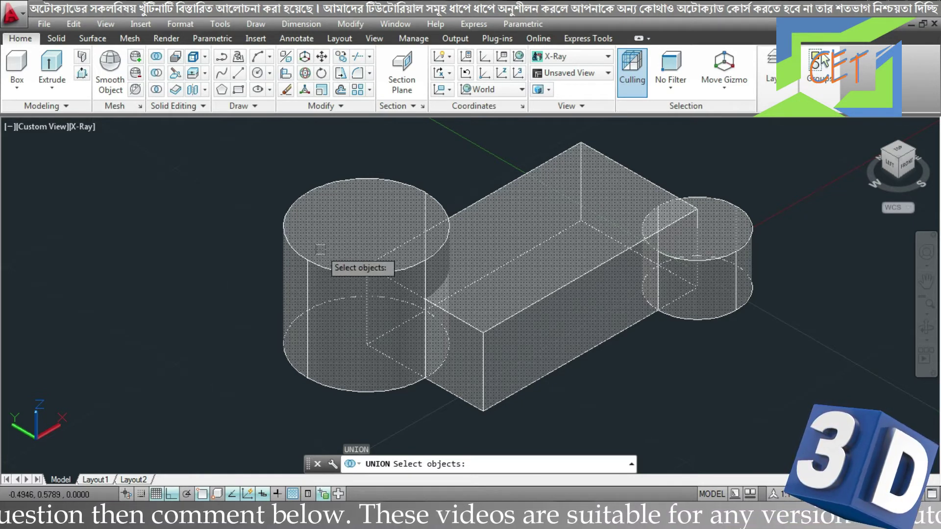
Step: Union the left cylinder, the box and the right cylinder into one solid
click(320, 249)
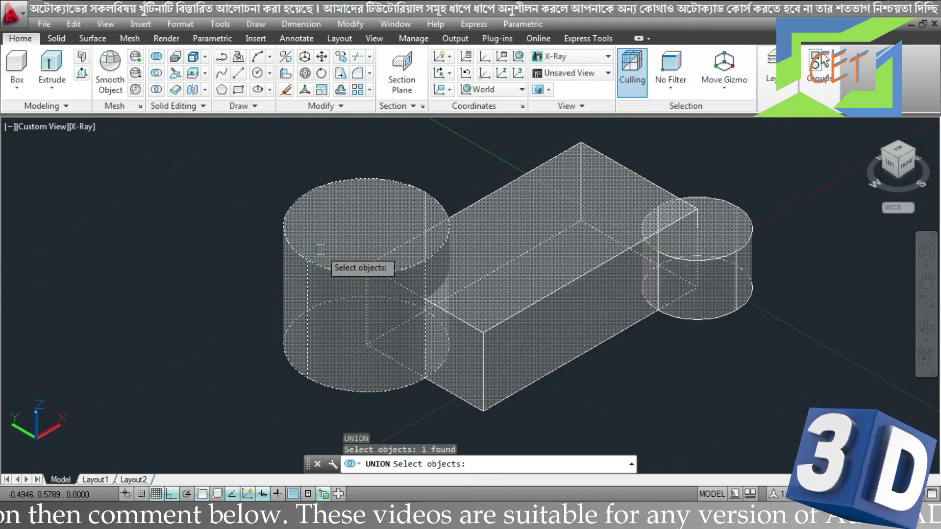
click(501, 260)
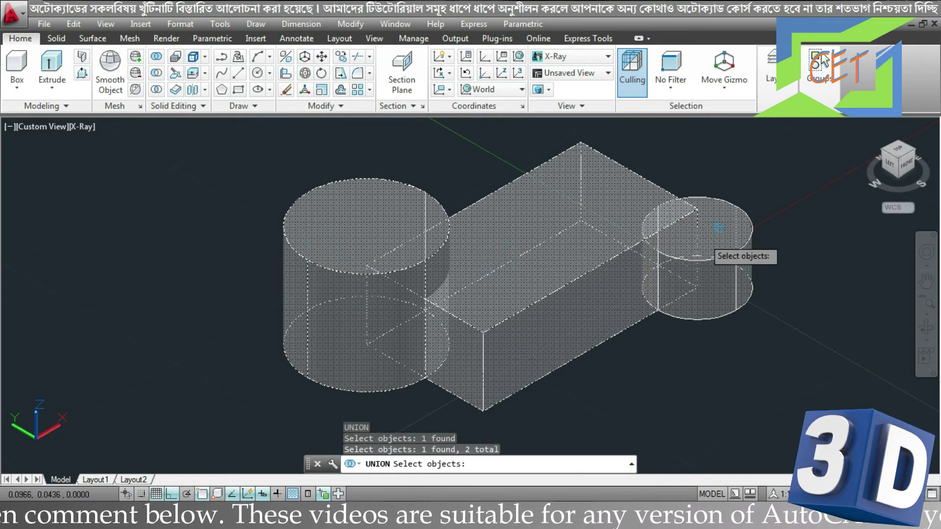
click(707, 240)
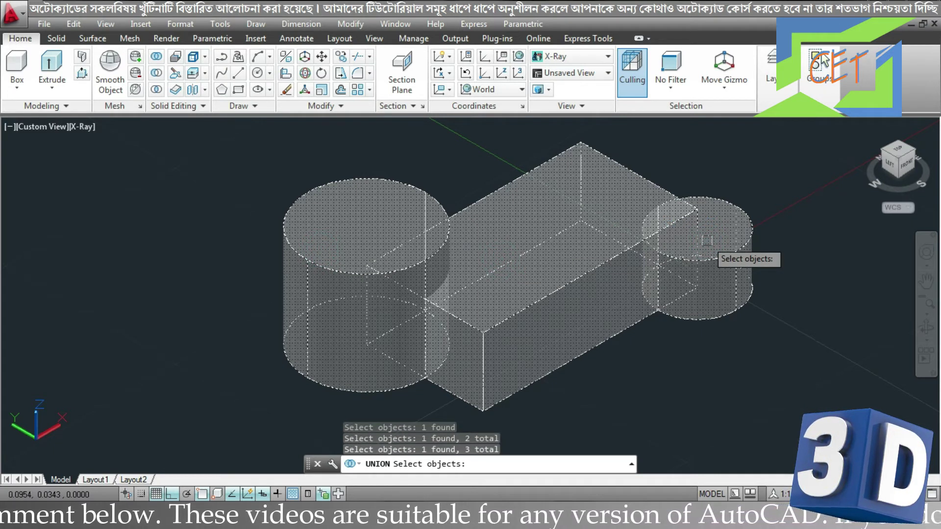
key(Return)
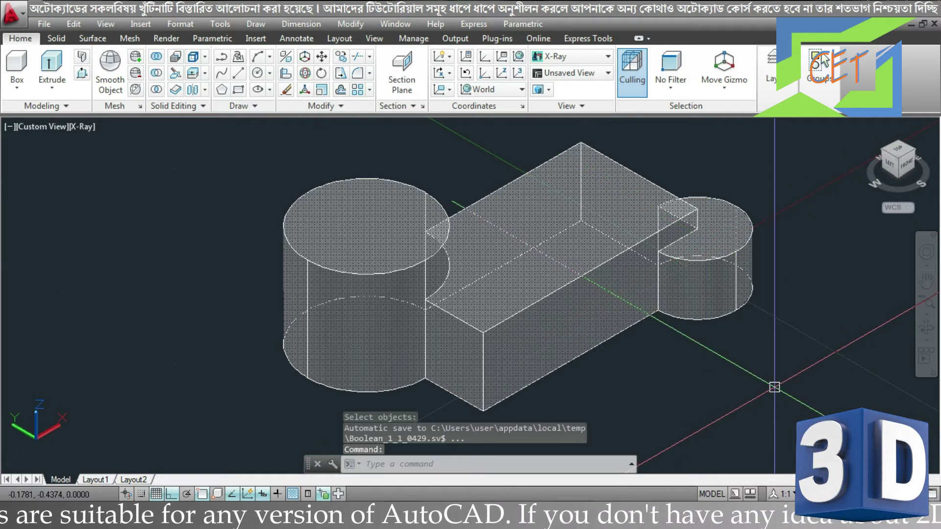
Step: Orbit and select the merged solid to verify it is one piece, then zoom out
mouse_move(775, 395)
shift+middle_down()
mouse_move(752, 383)
mouse_move(668, 399)
mouse_move(572, 394)
mouse_move(511, 378)
mouse_move(461, 338)
mouse_move(462, 372)
mouse_move(451, 364)
mouse_move(447, 380)
mouse_move(477, 391)
mouse_move(587, 378)
mouse_move(679, 318)
mouse_move(744, 407)
mouse_move(784, 399)
mouse_move(779, 412)
shift+middle_up()
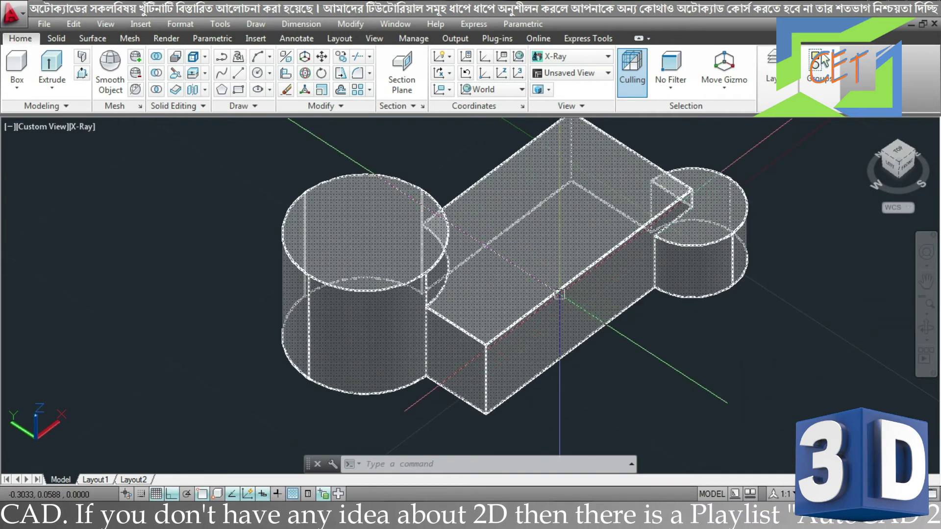
mouse_move(558, 294)
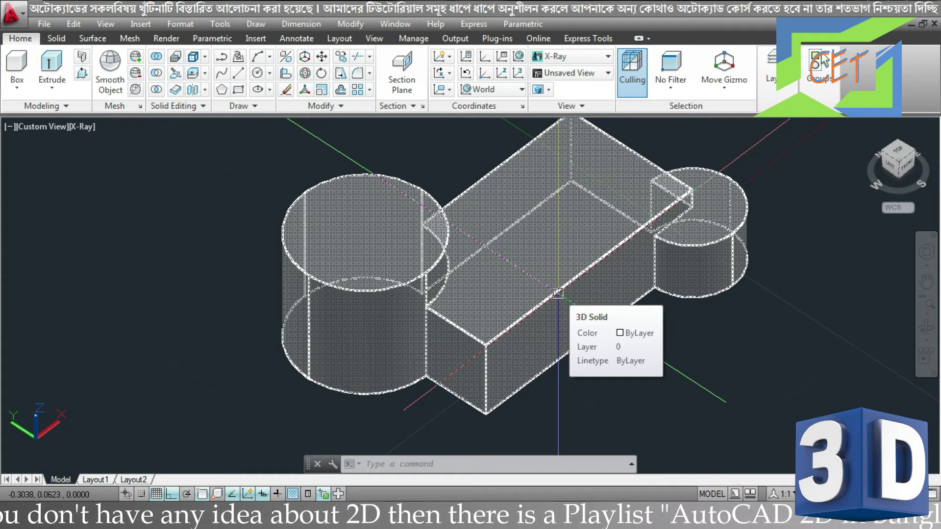
click(558, 293)
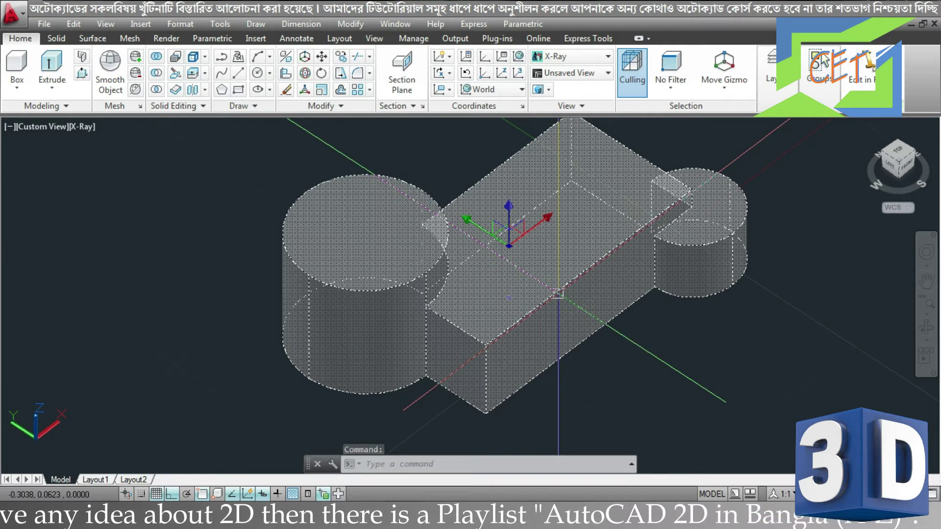
key(Escape)
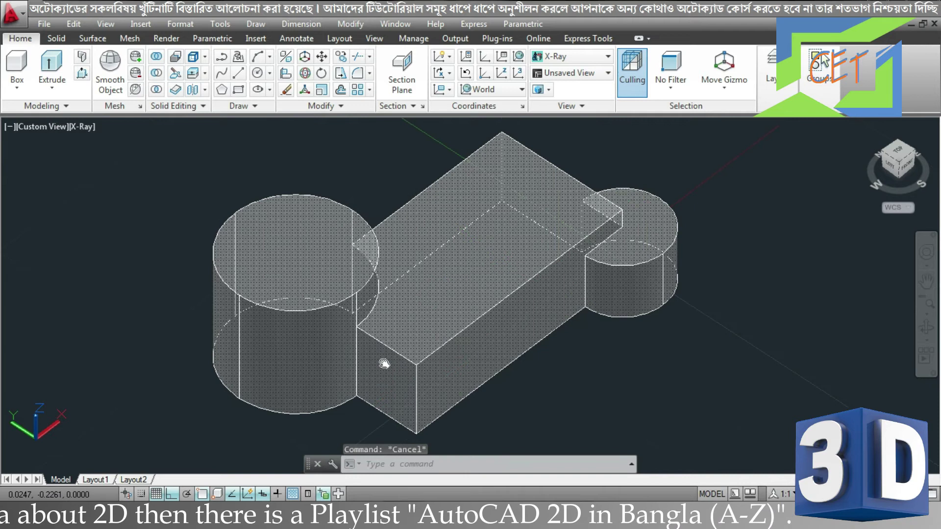
scroll(385, 361, down, 5)
scroll(515, 278, down, 5)
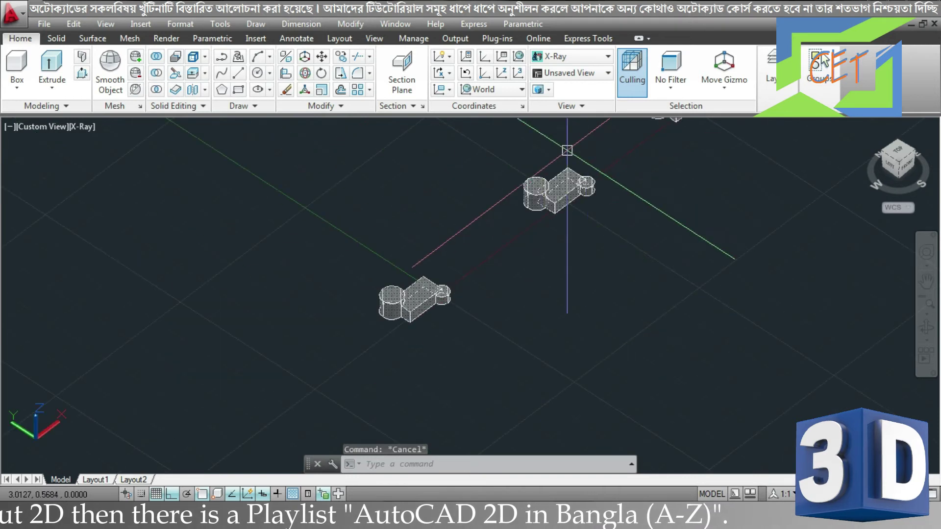
Step: Zoom in on the second copy and start the SUBTRACT command with SU
scroll(498, 182, up, 2)
scroll(498, 181, up, 3)
scroll(493, 156, up, 3)
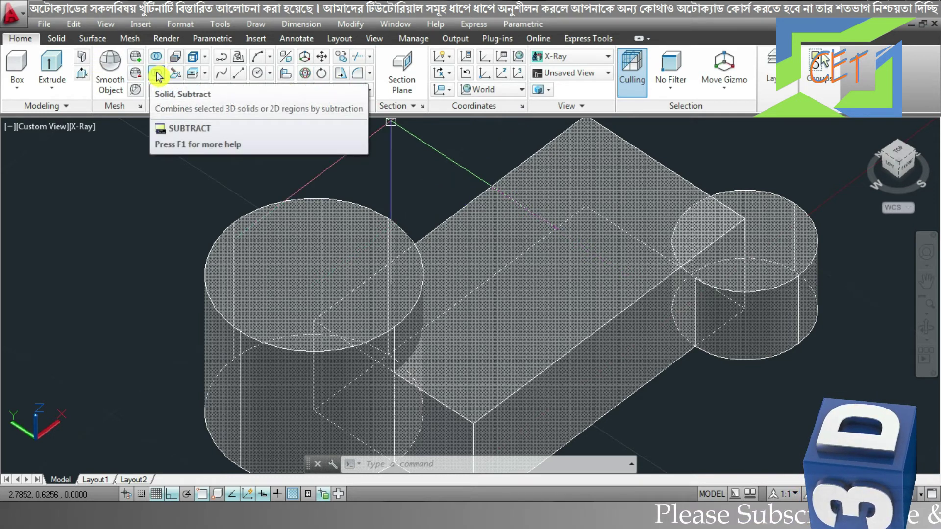
text(su)
key(Return)
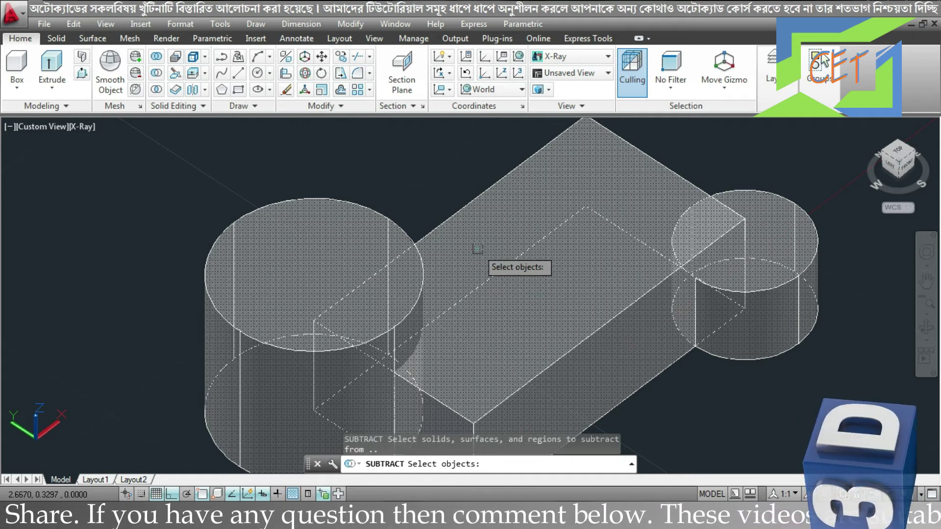
Step: Subtract only the left cylinder from the second box, inspect it, then undo that cut
click(477, 249)
key(Return)
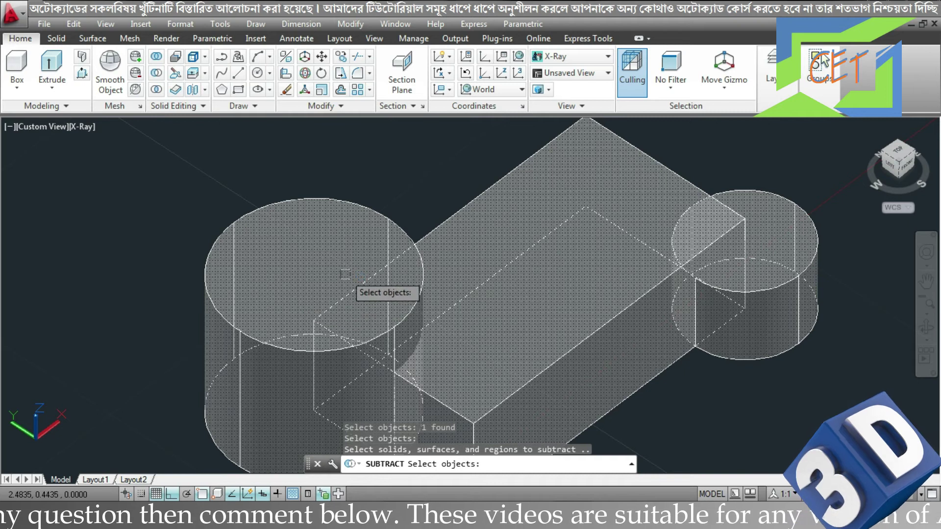
click(319, 262)
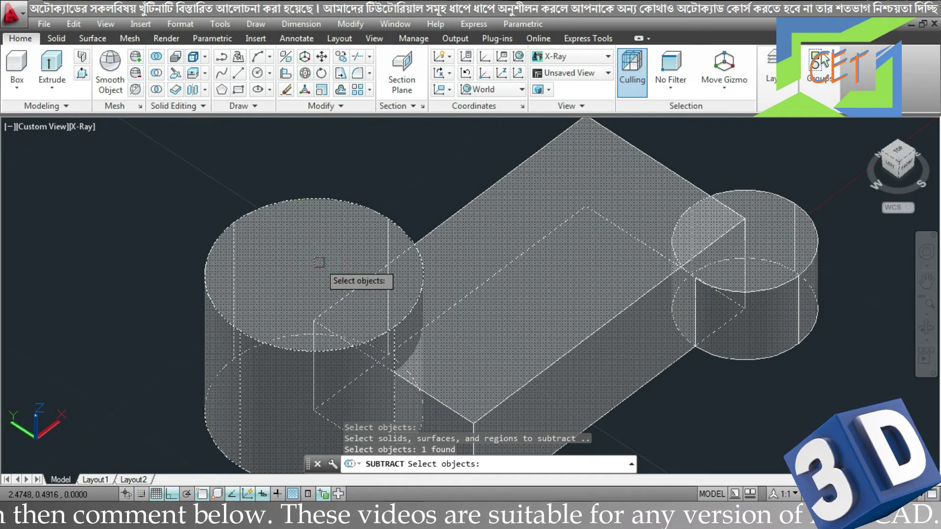
key(Return)
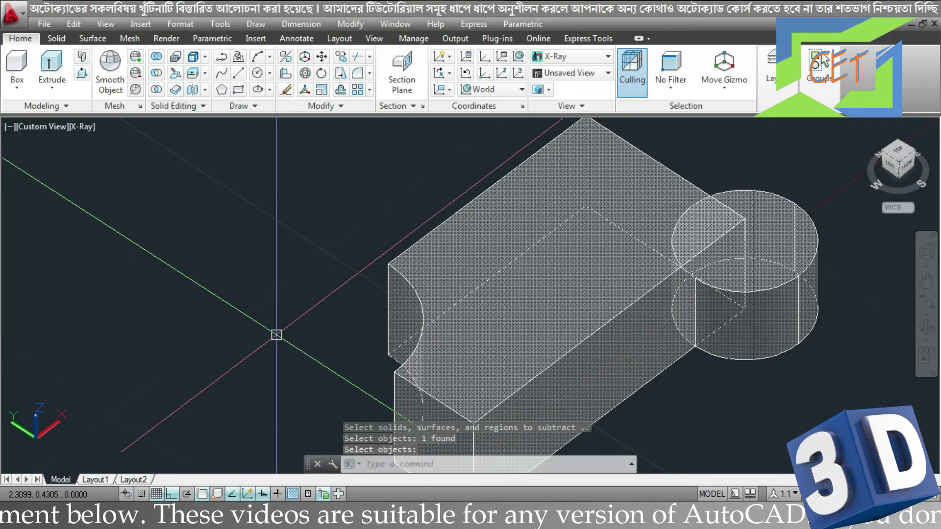
mouse_move(277, 335)
shift+middle_down()
mouse_move(370, 286)
mouse_move(229, 354)
mouse_move(225, 365)
mouse_move(252, 348)
mouse_move(261, 354)
shift+middle_up()
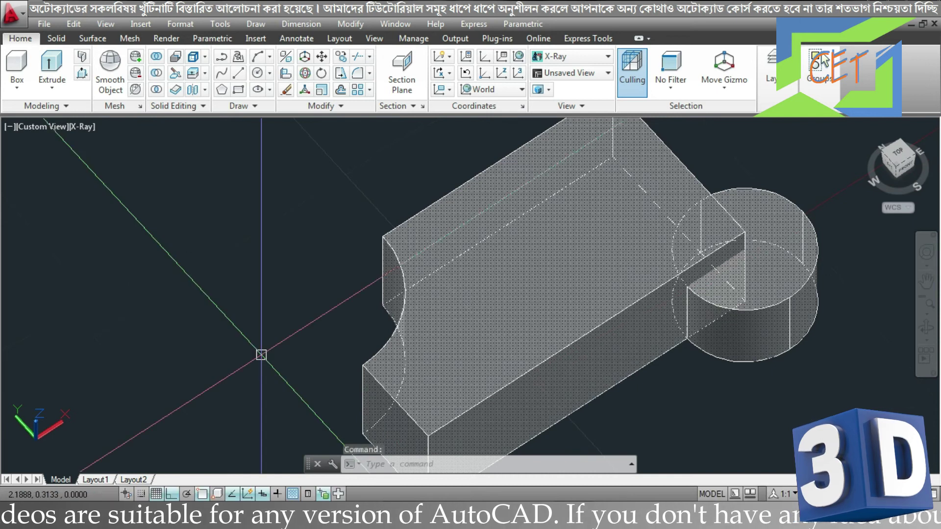
key(ctrl+z)
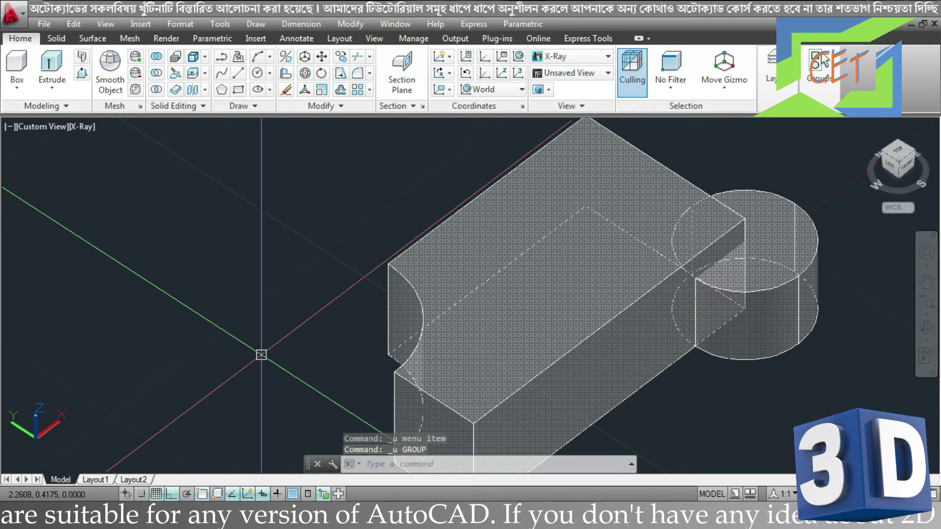
key(ctrl+z)
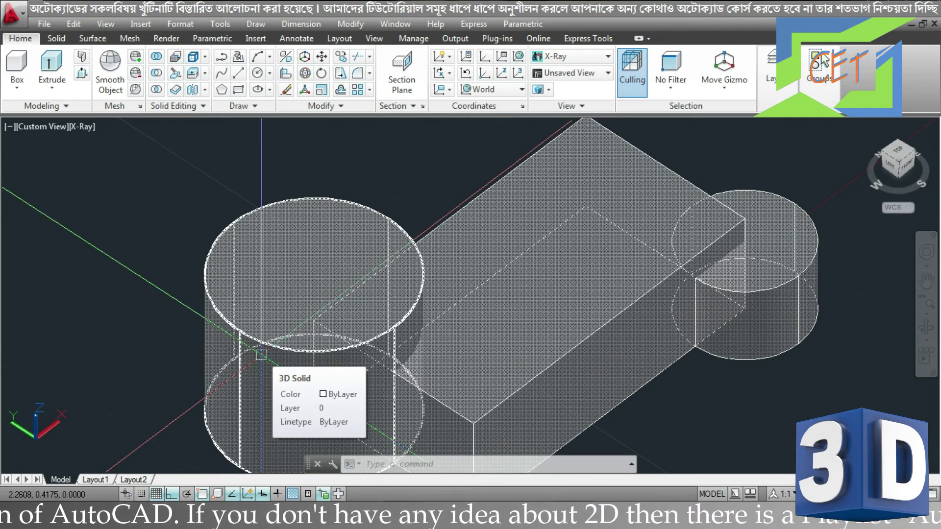
Step: Redo SUBTRACT with both cylinders removed from the box, orbit to inspect the notches, then undo
text(su)
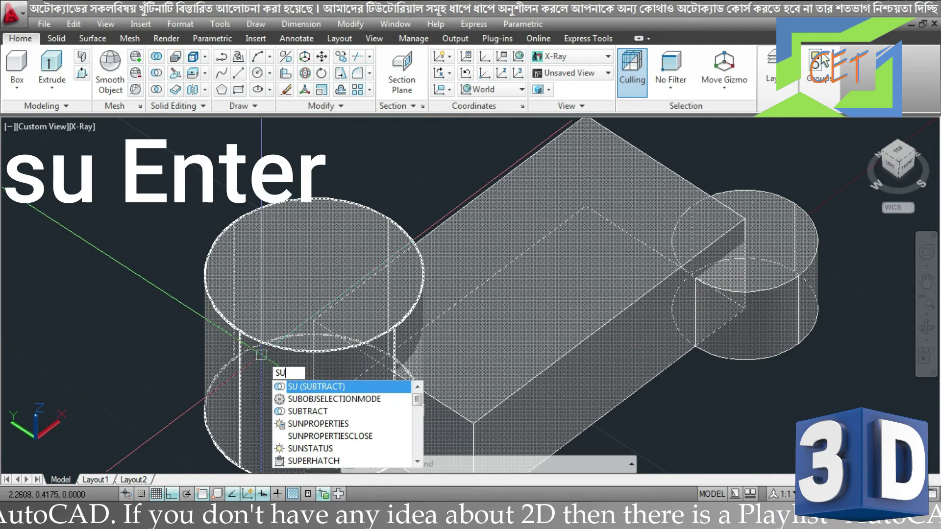
key(Return)
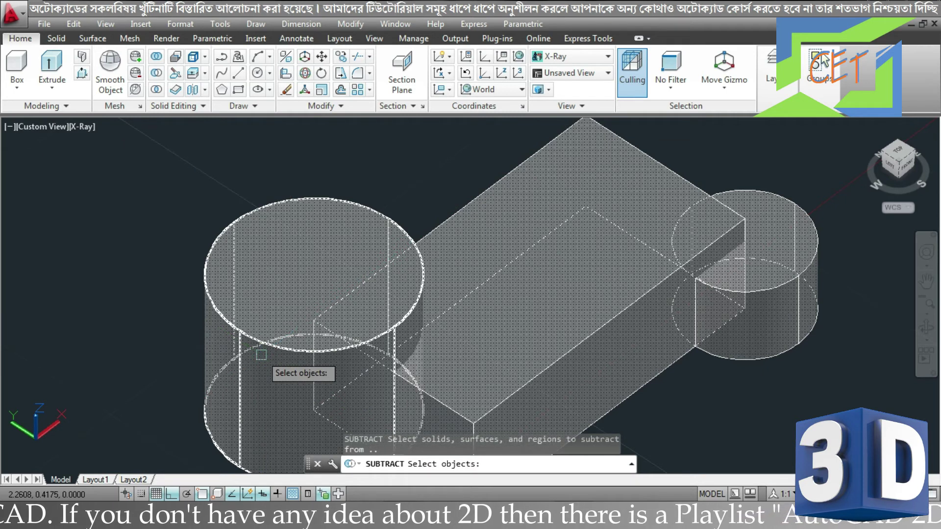
click(565, 285)
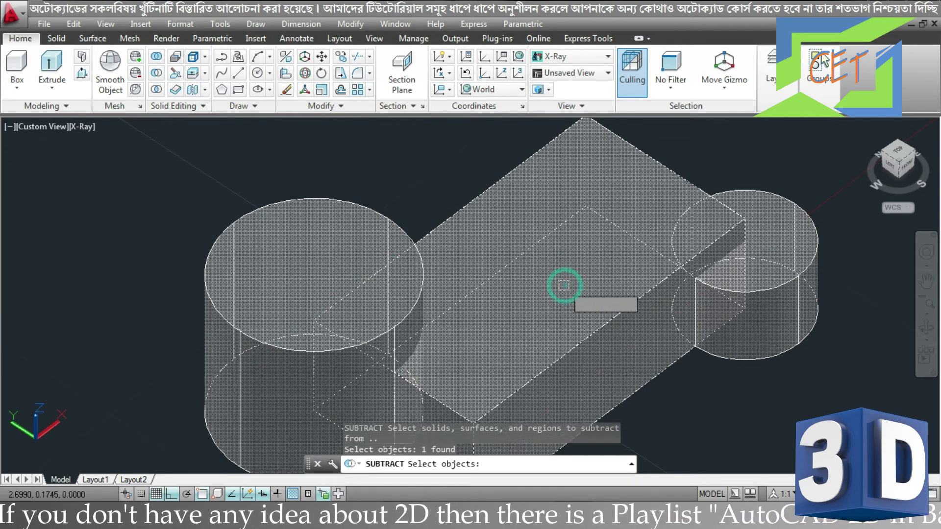
key(Return)
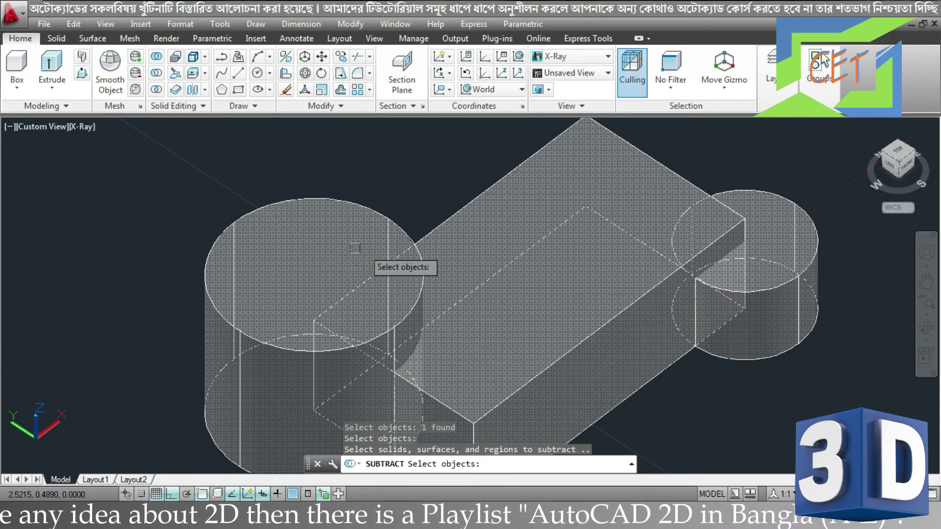
click(308, 248)
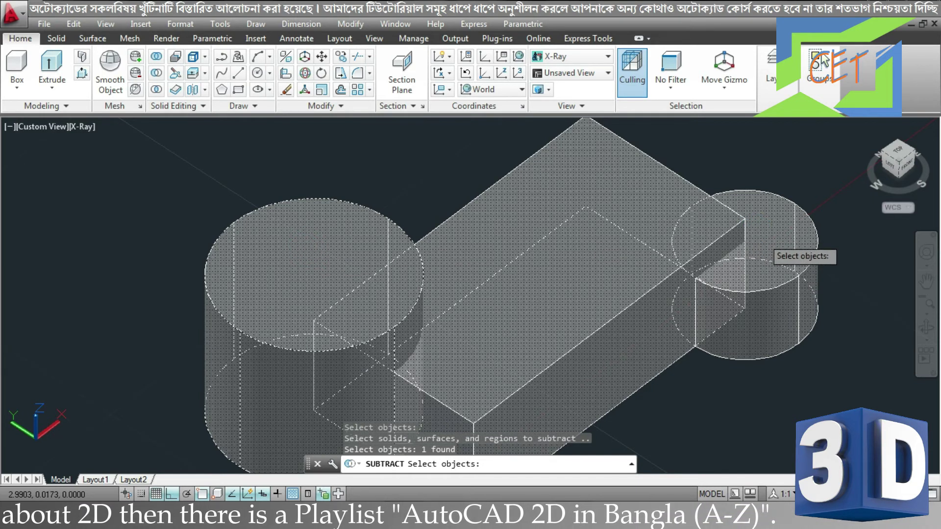
click(762, 238)
key(Return)
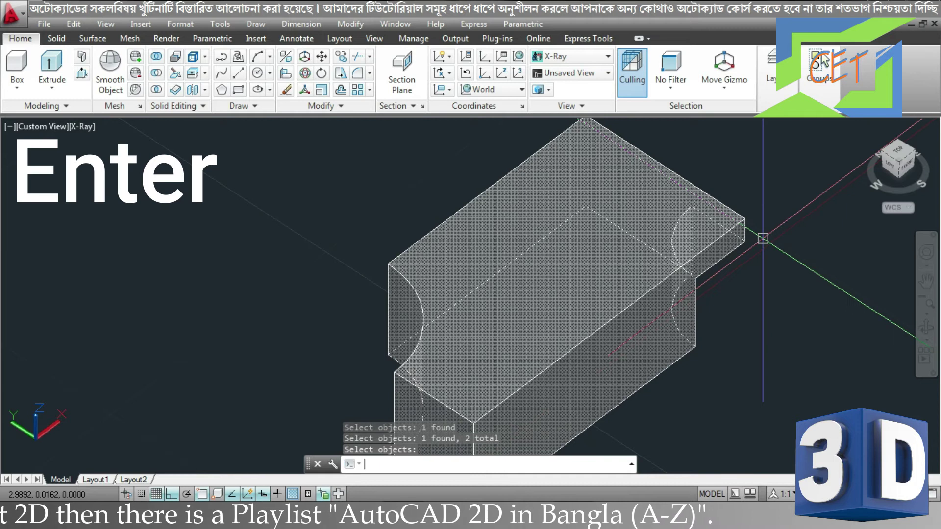
mouse_move(722, 285)
shift+middle_down()
mouse_move(724, 319)
mouse_move(687, 358)
mouse_move(712, 350)
mouse_move(740, 306)
mouse_move(699, 219)
mouse_move(723, 248)
mouse_move(720, 306)
mouse_move(649, 239)
mouse_move(652, 220)
mouse_move(656, 231)
mouse_move(846, 272)
mouse_move(666, 330)
mouse_move(658, 266)
mouse_move(714, 340)
mouse_move(725, 343)
mouse_move(738, 322)
mouse_move(712, 236)
mouse_move(709, 252)
shift+middle_up()
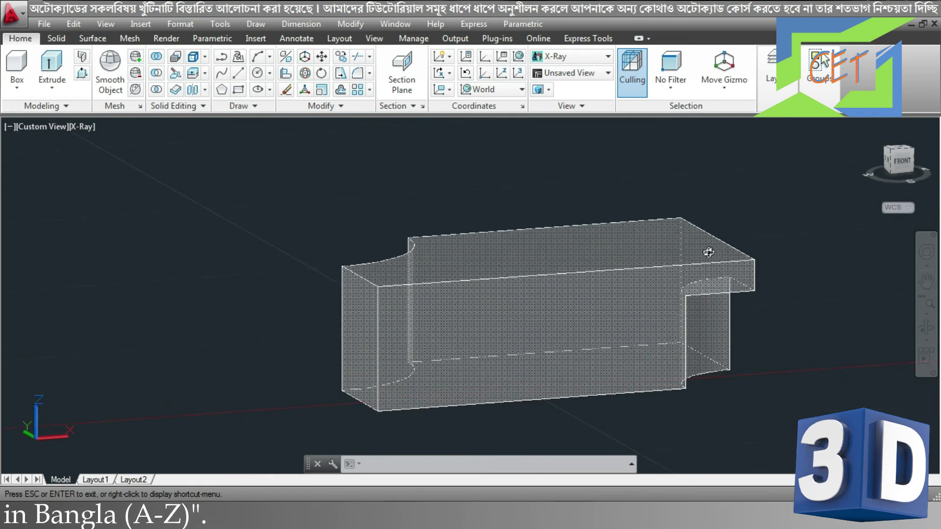
key(ctrl+z)
key(ctrl+z)
key(ctrl+z)
Step: Subtract the box from the small right cylinder, then orbit to inspect the notched cylinder
scroll(706, 259, down, 3)
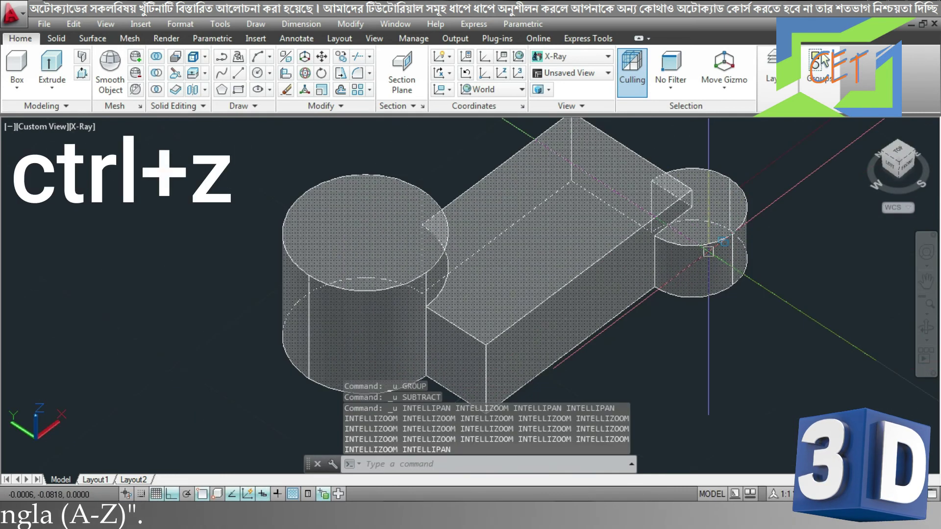
scroll(705, 260, down, 1)
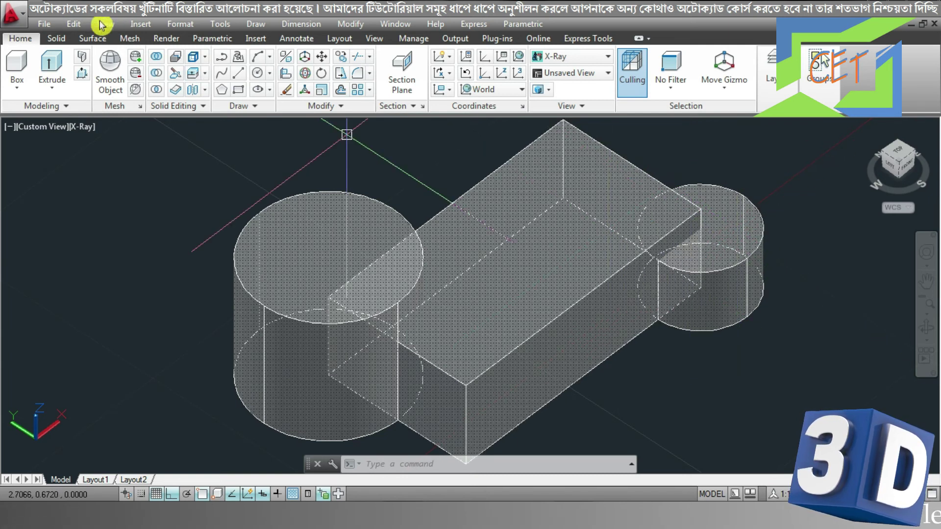
click(157, 75)
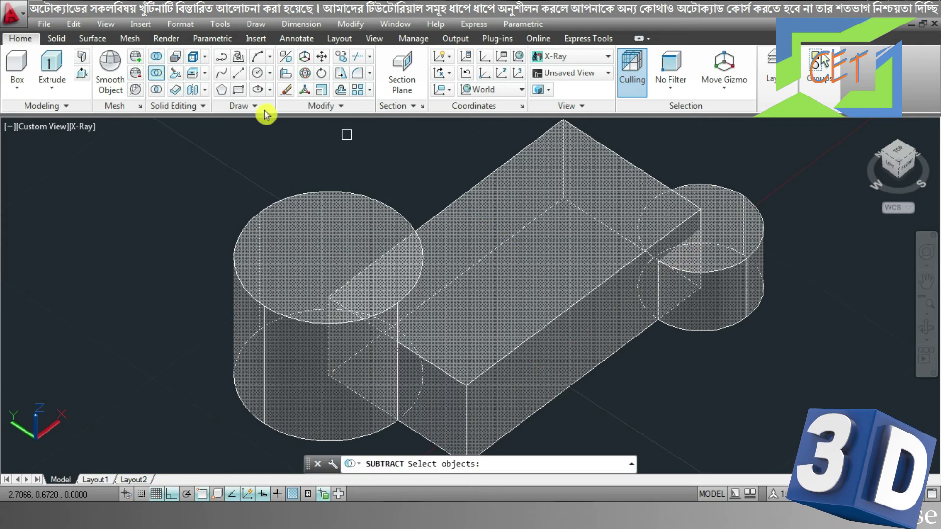
click(726, 224)
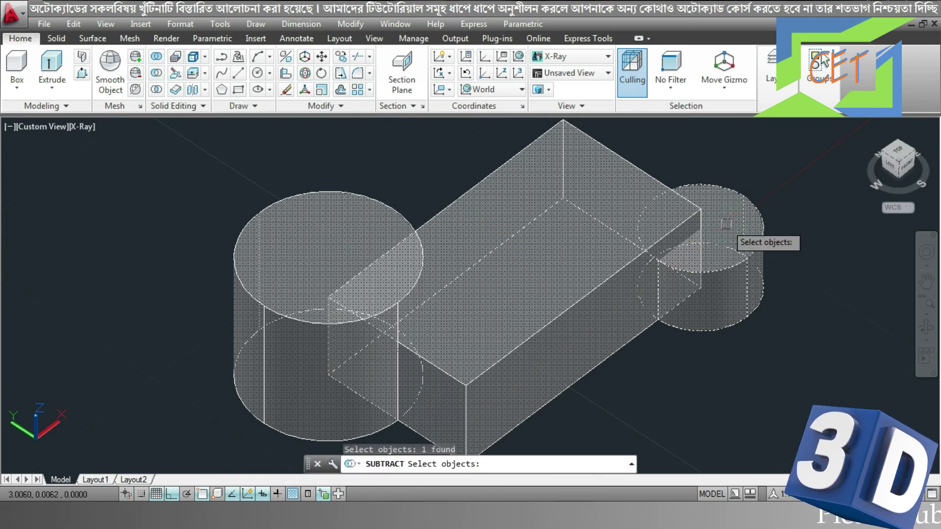
key(Return)
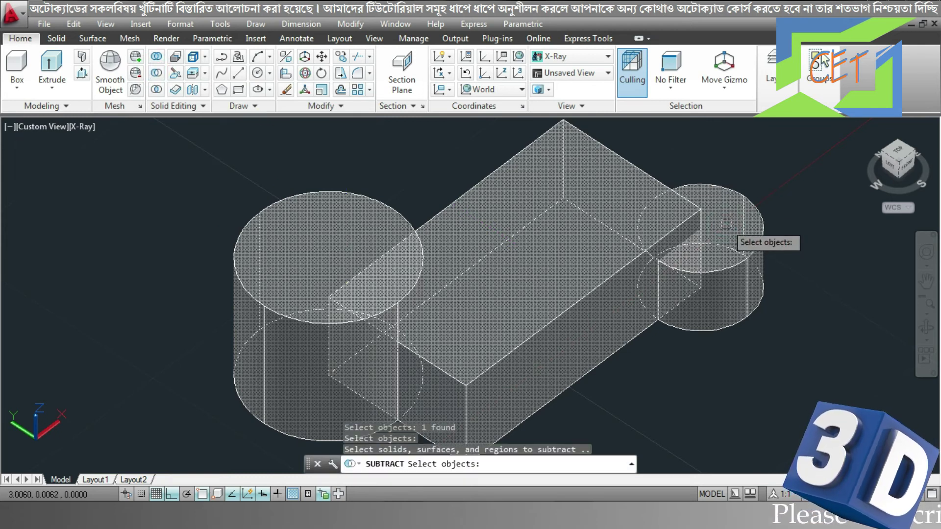
click(530, 278)
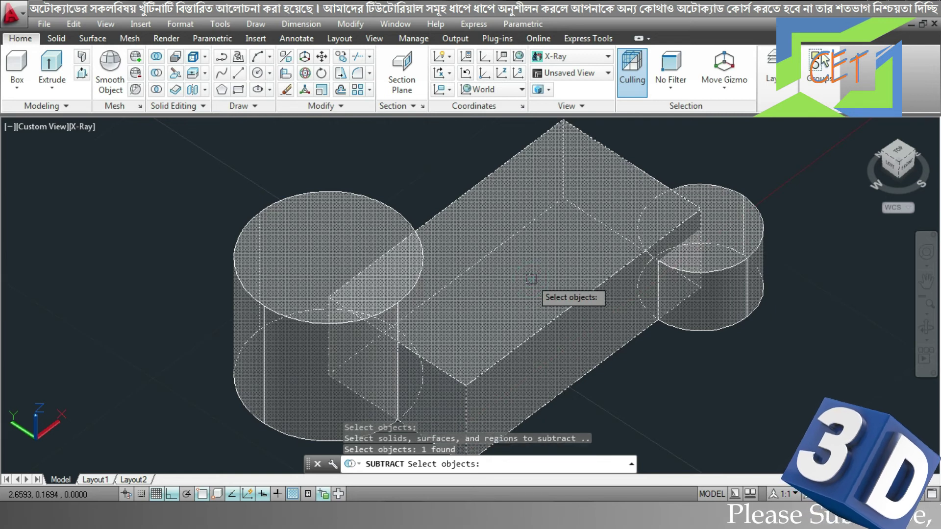
key(Return)
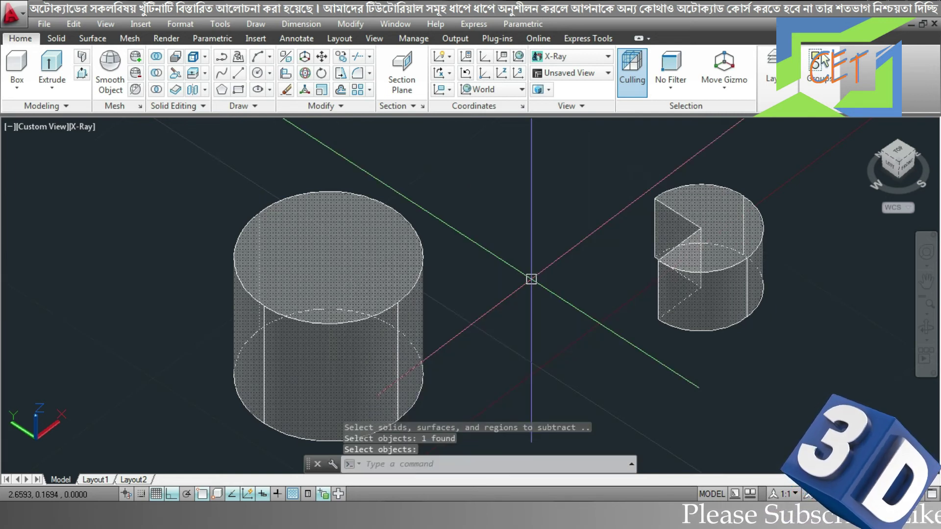
mouse_move(583, 286)
shift+middle_down()
mouse_move(648, 265)
mouse_move(659, 252)
mouse_move(615, 281)
mouse_move(561, 264)
mouse_move(514, 199)
mouse_move(578, 294)
shift+middle_up()
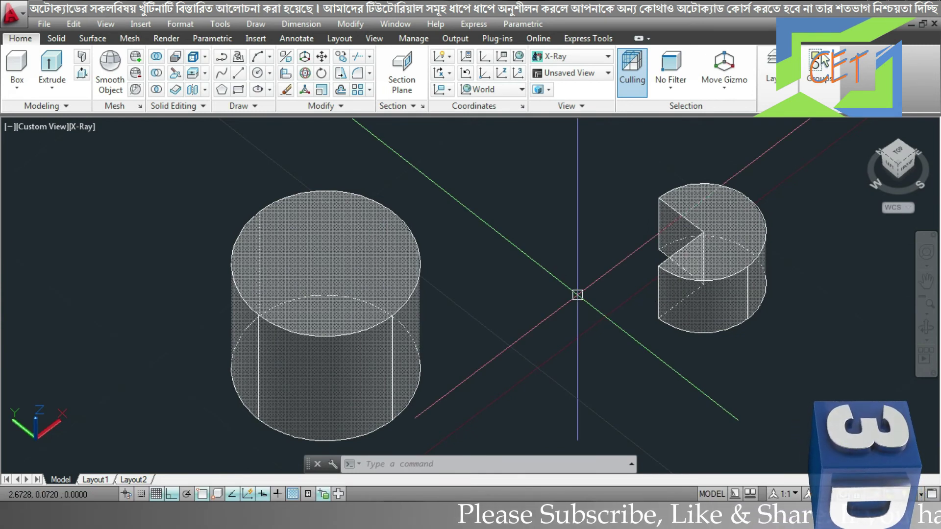
Step: Bring the untouched third box-and-cylinders copy into view and orbit to a lower frontal angle
scroll(577, 294, down, 5)
middle_drag(731, 229, 493, 371)
scroll(494, 371, up, 8)
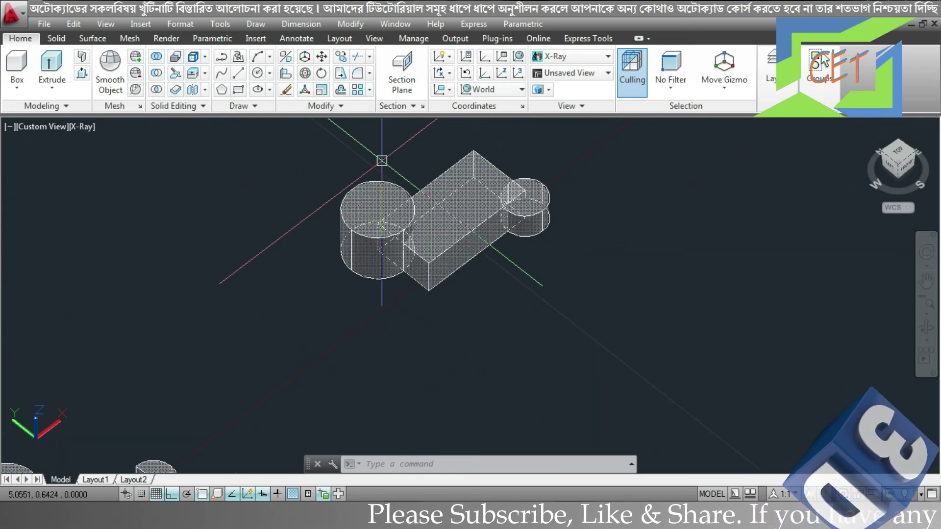
scroll(380, 157, up, 3)
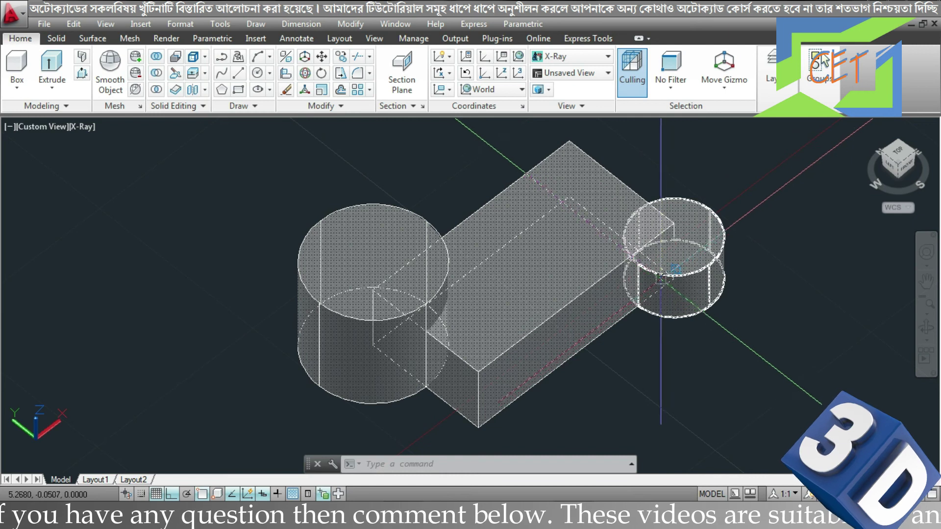
mouse_move(676, 330)
shift+middle_down()
mouse_move(664, 300)
mouse_move(710, 418)
shift+middle_up()
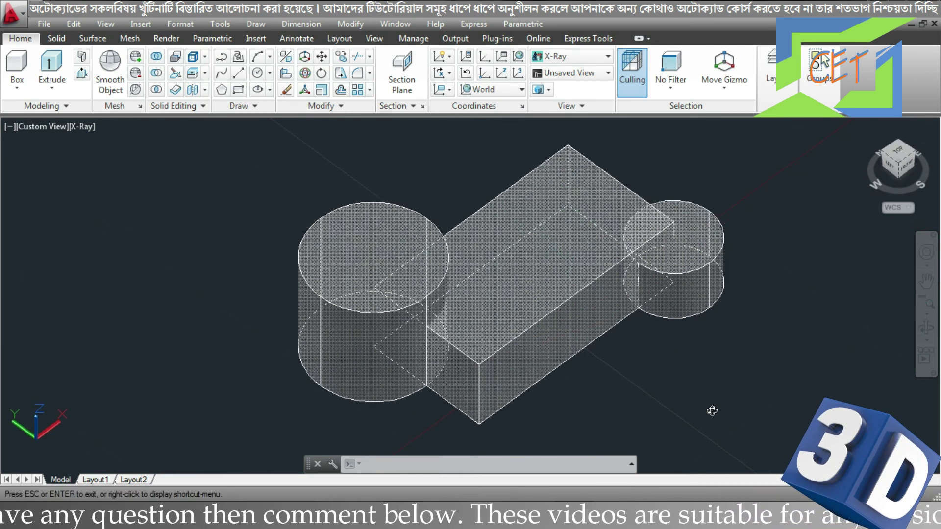
shift+middle_drag(711, 418, 710, 442)
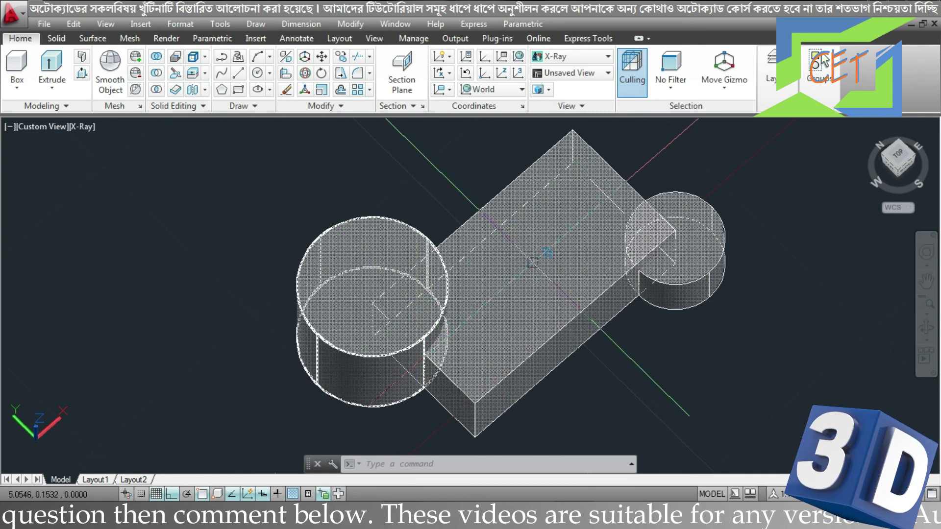
click(522, 305)
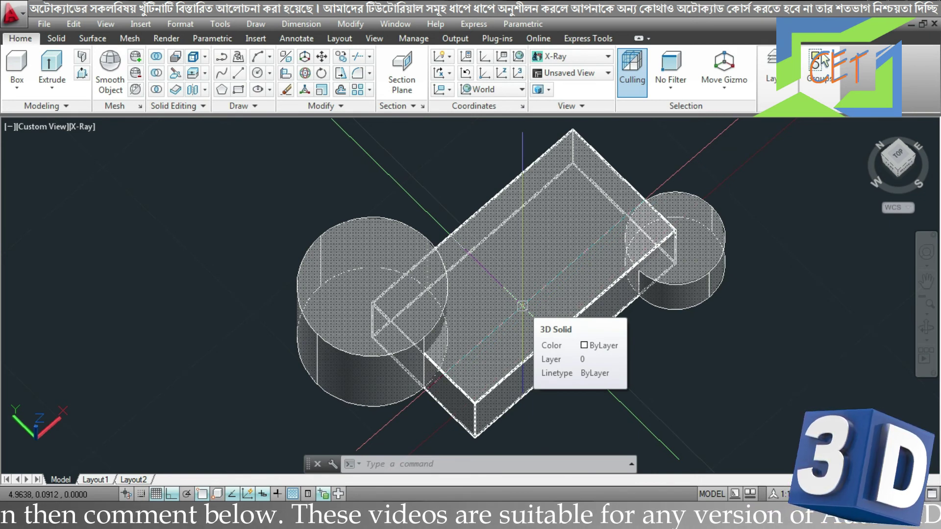
key(Escape)
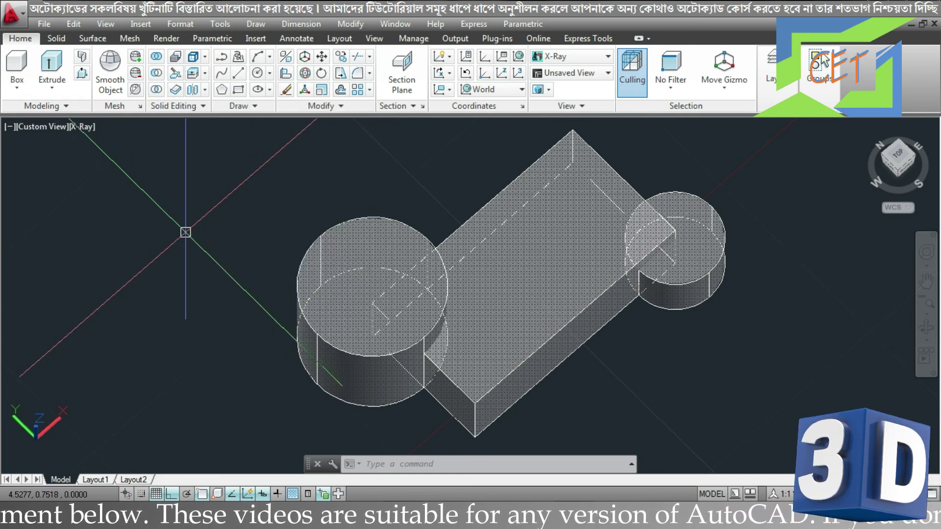
Step: Intersect the large cylinder with the box using IN, leaving only their overlapping wedge
text(in)
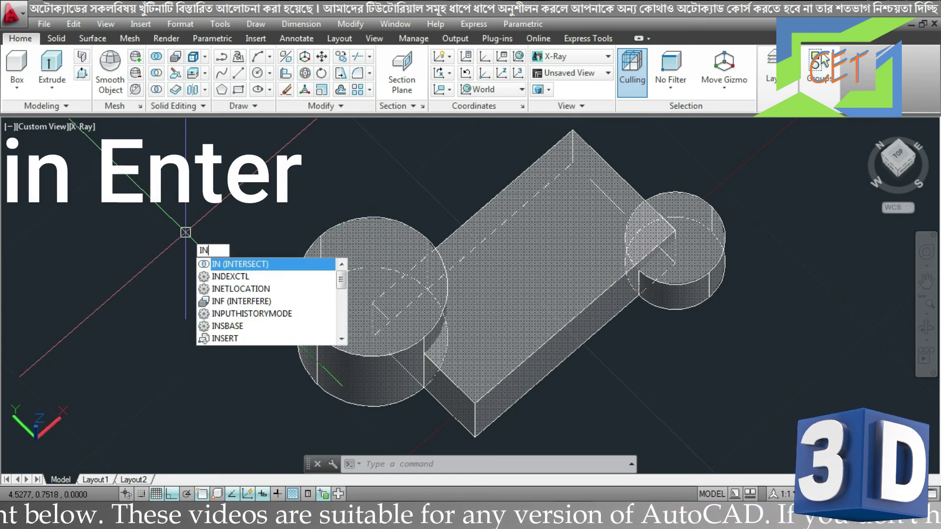
key(Return)
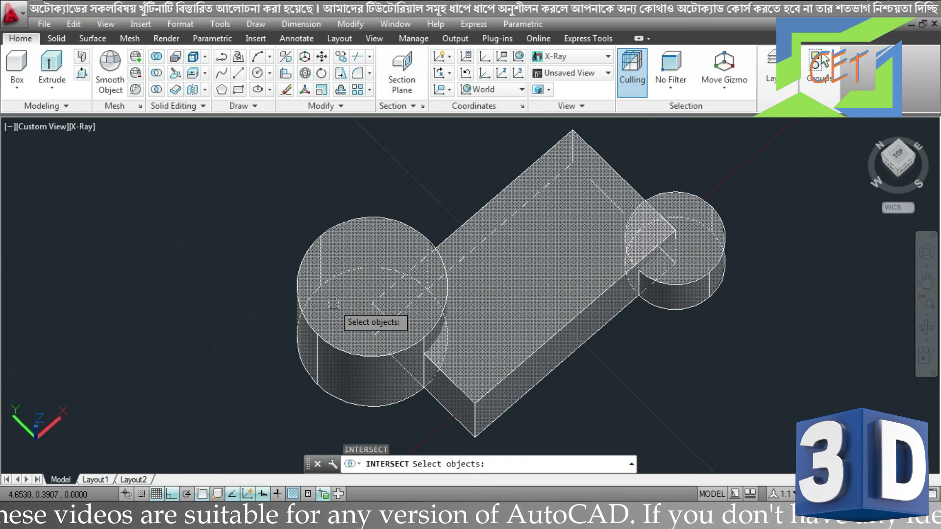
click(333, 305)
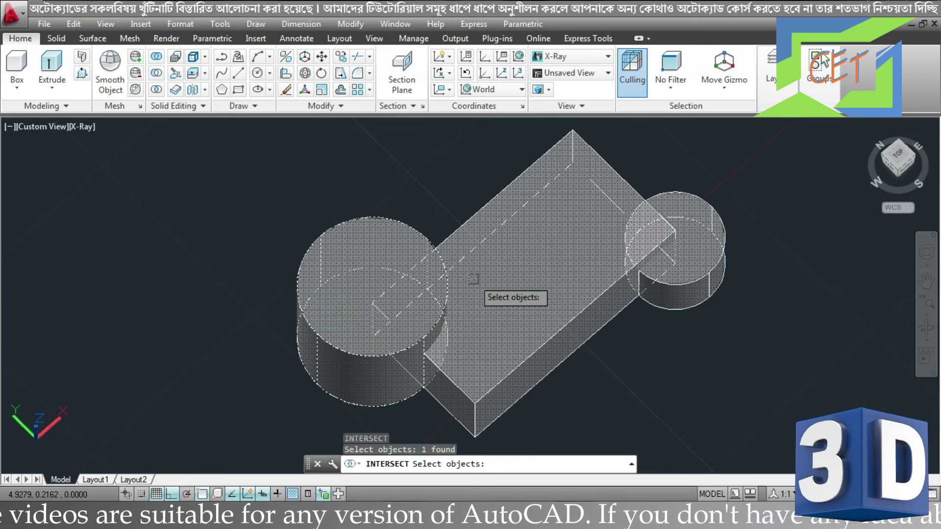
click(504, 287)
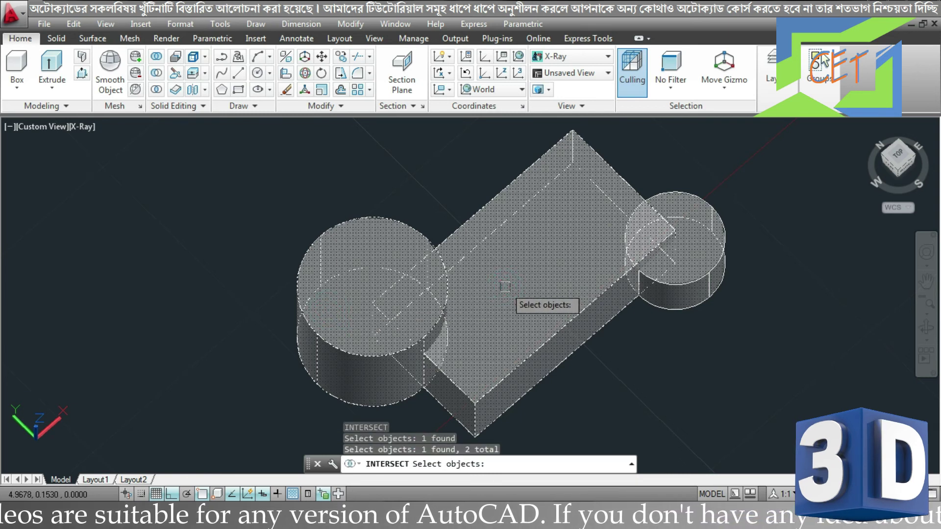
key(Return)
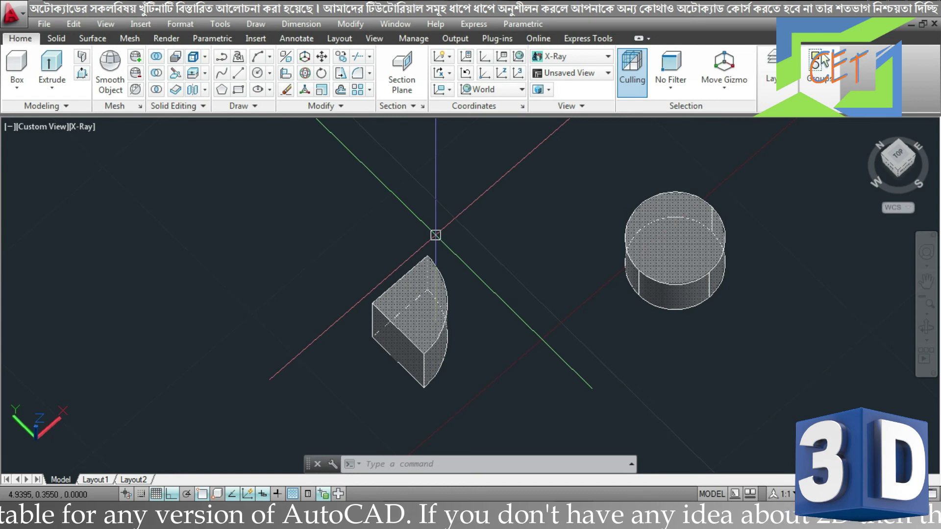
Step: Restore the separate solids, try intersecting the small cylinder with the box, then undo it
key(ctrl+z)
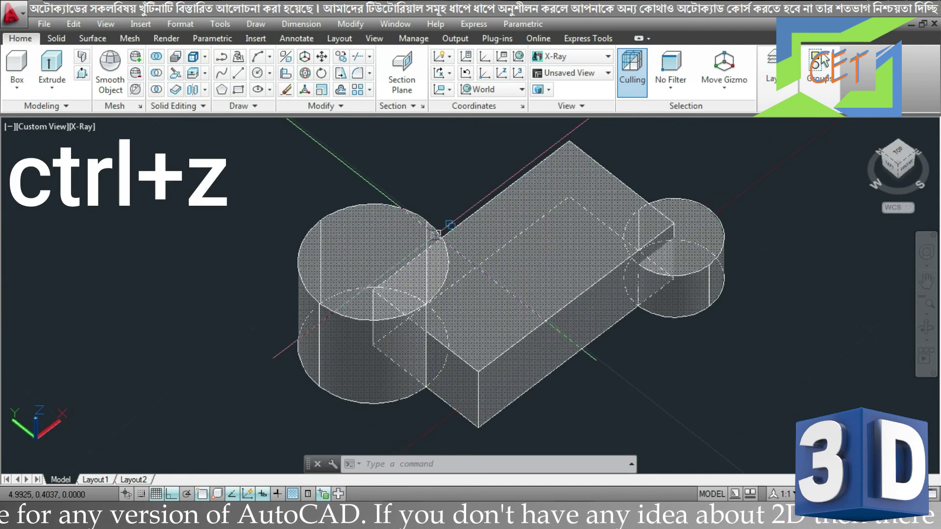
key(ctrl+z)
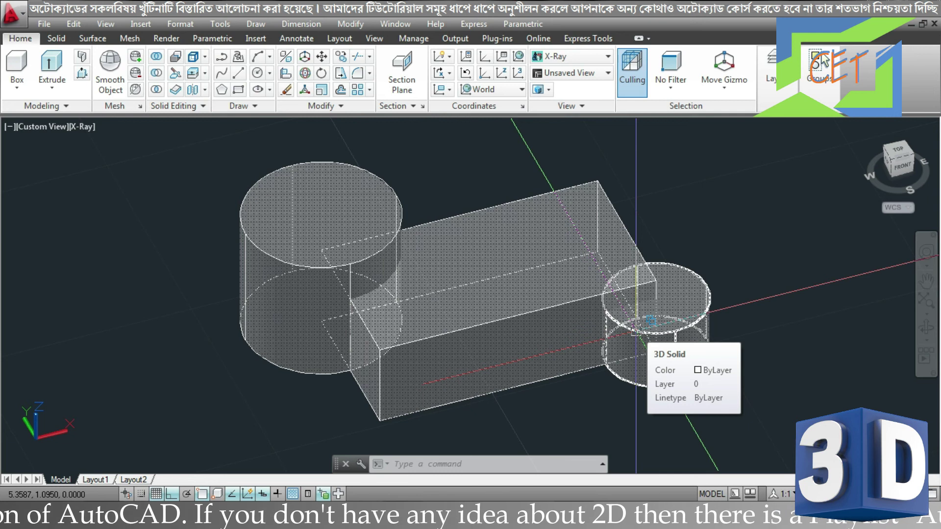
text(in)
key(Return)
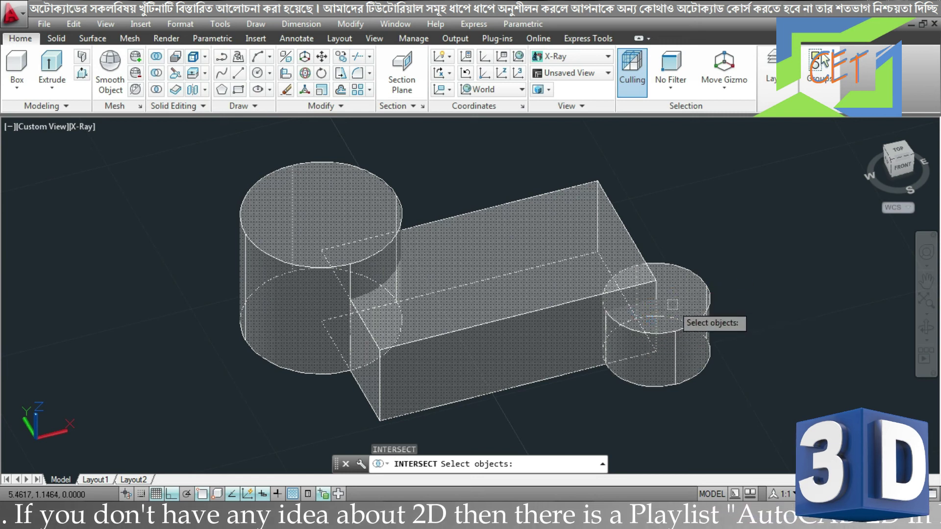
click(612, 368)
click(513, 247)
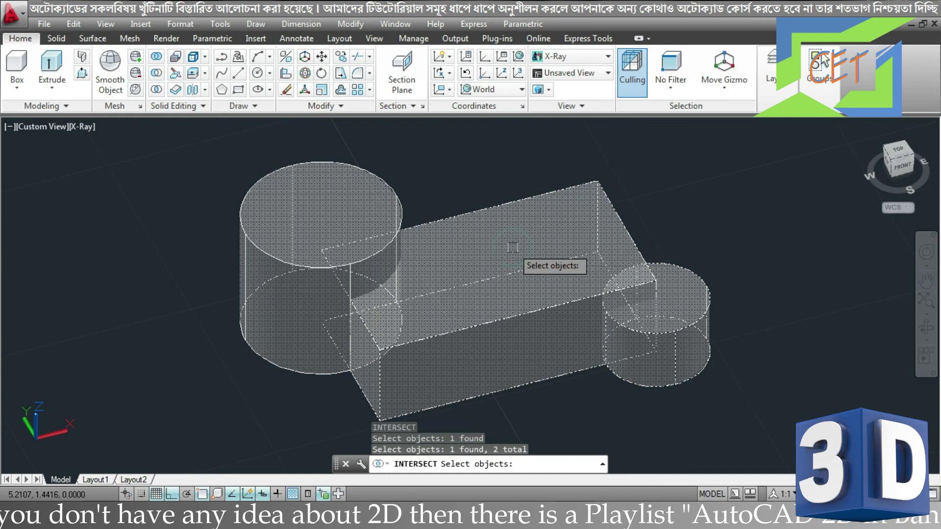
key(Return)
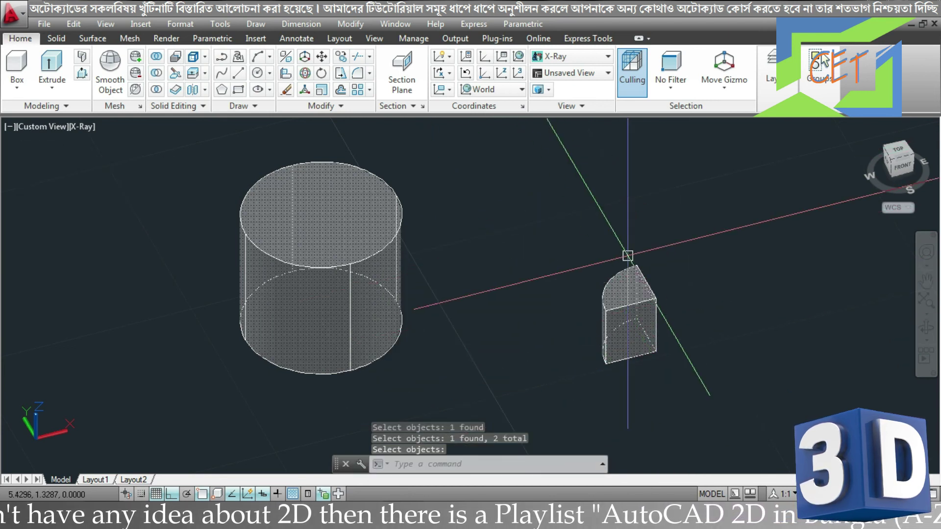
key(ctrl+z)
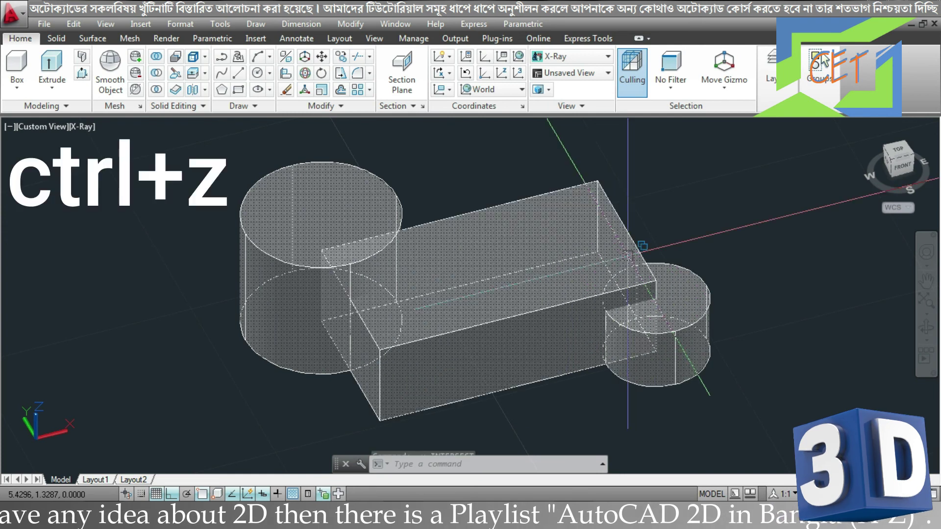
Step: Intersect the large cylinder, box and small cylinder together, producing a null solid
shift+middle_drag(627, 255, 435, 190)
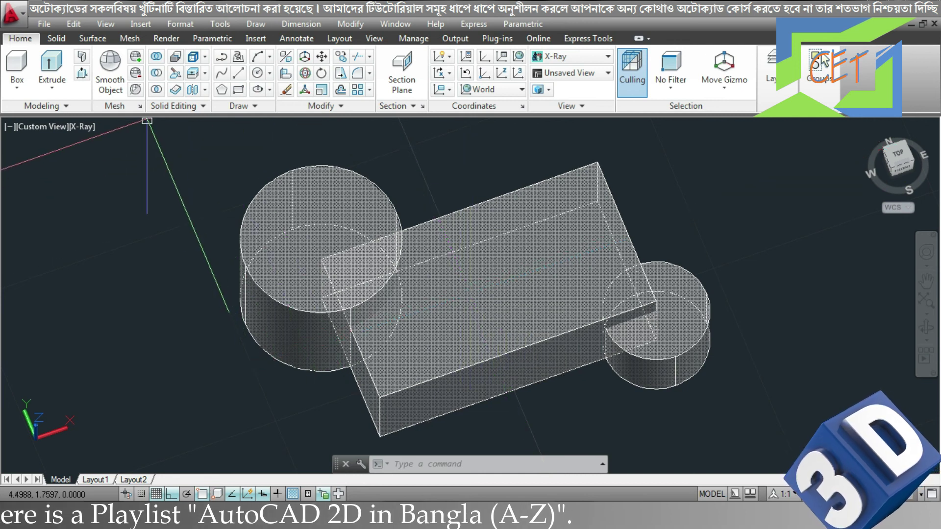
click(156, 92)
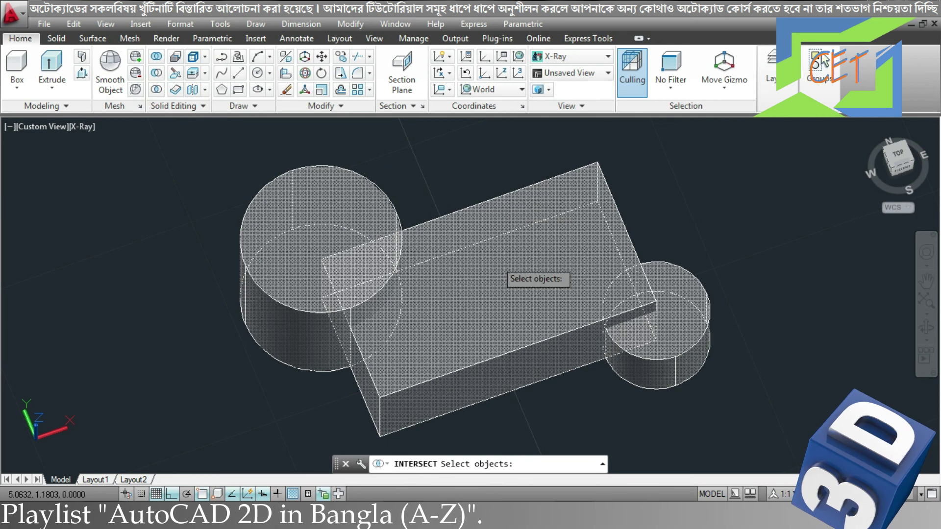
click(332, 245)
click(481, 292)
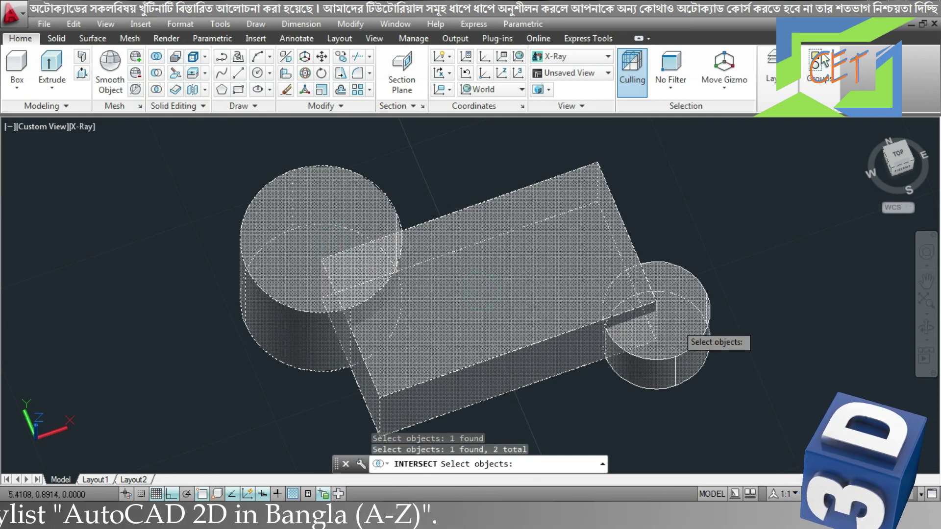
click(693, 326)
key(Return)
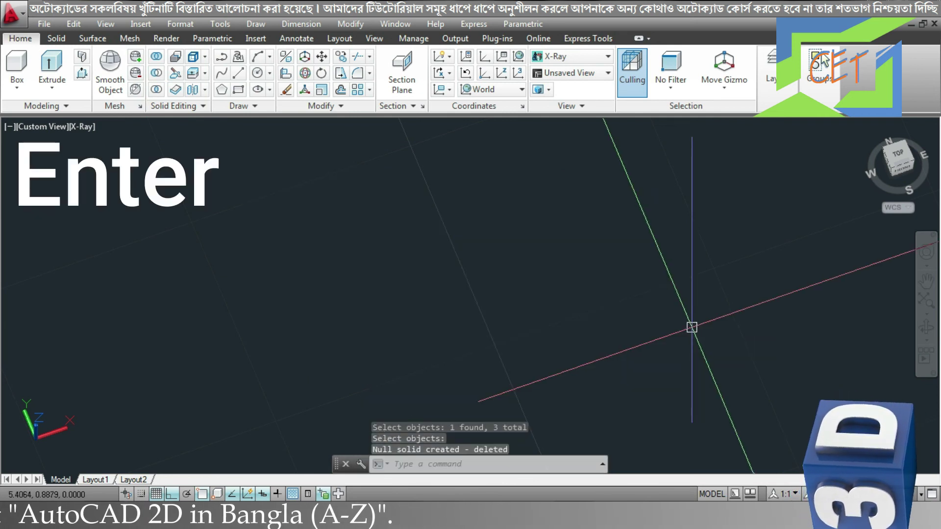